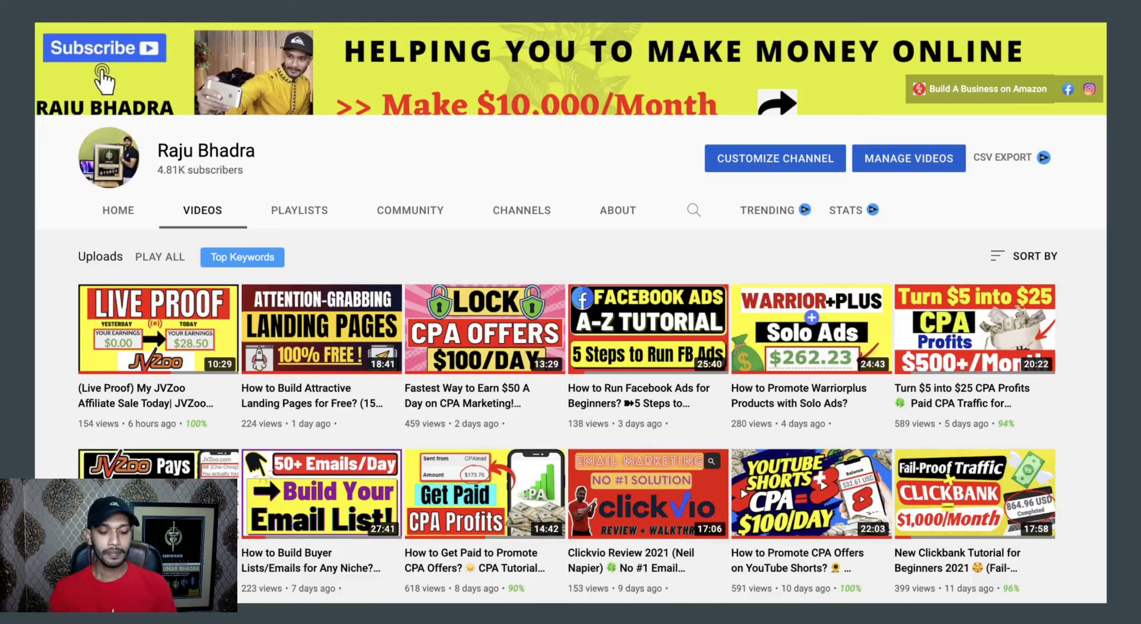
# Exit the full-screen slideshow and return to the title slide 'Make Warriorplus 1St Sale!'.
pyautogui.press('Escape')
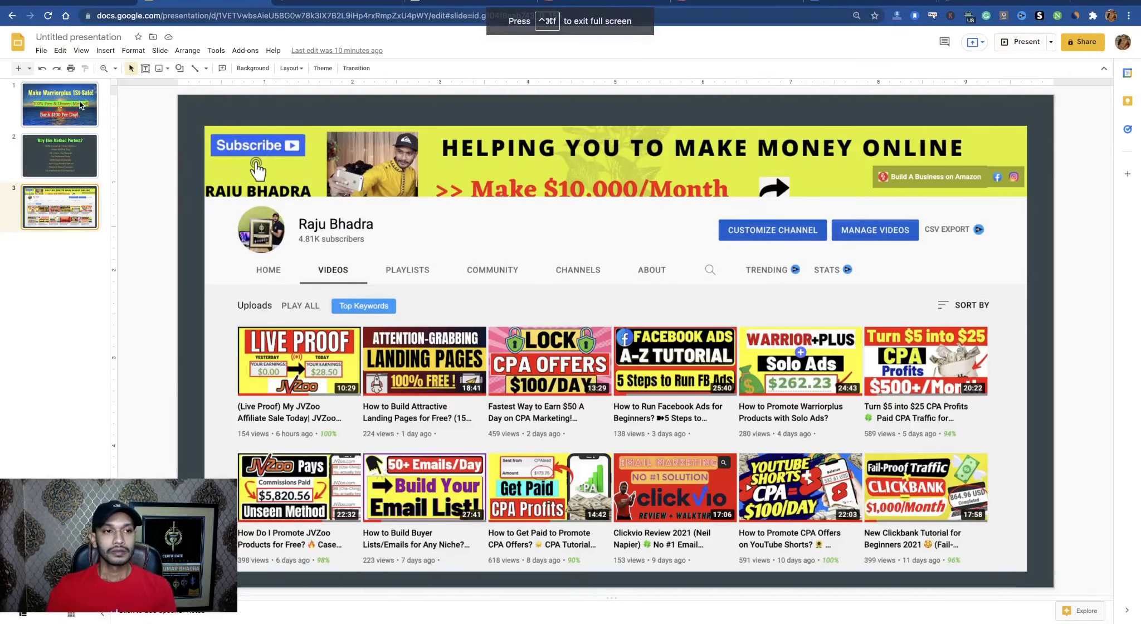
pyautogui.click(81, 105)
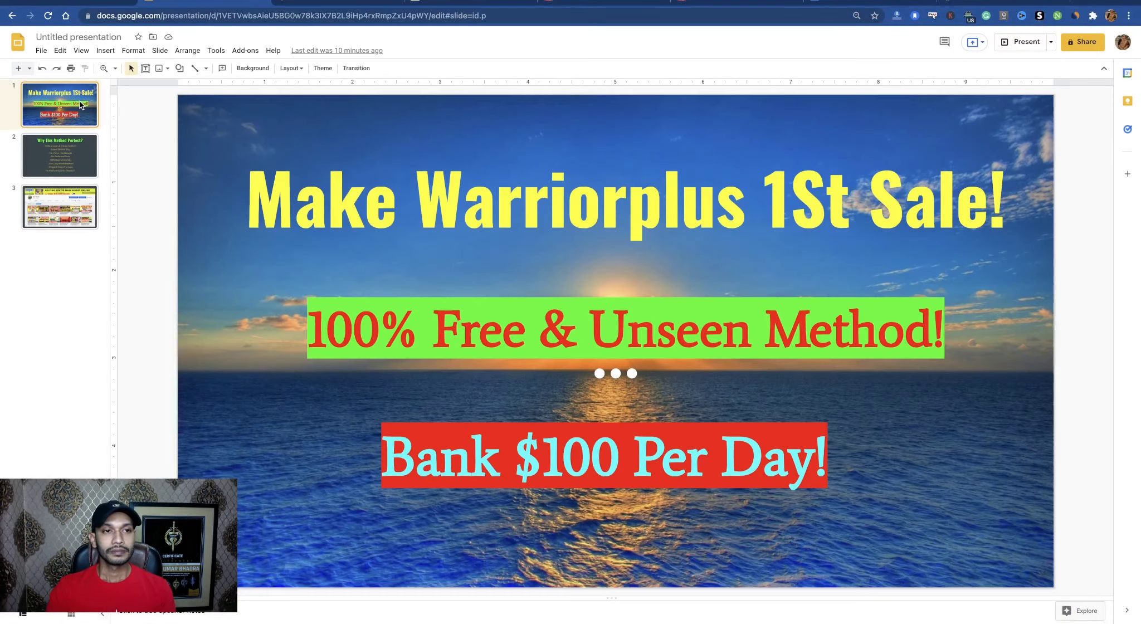
# Switch to the WarriorPlus Create an Account page in the other browser tab.
pyautogui.click(330, 4)
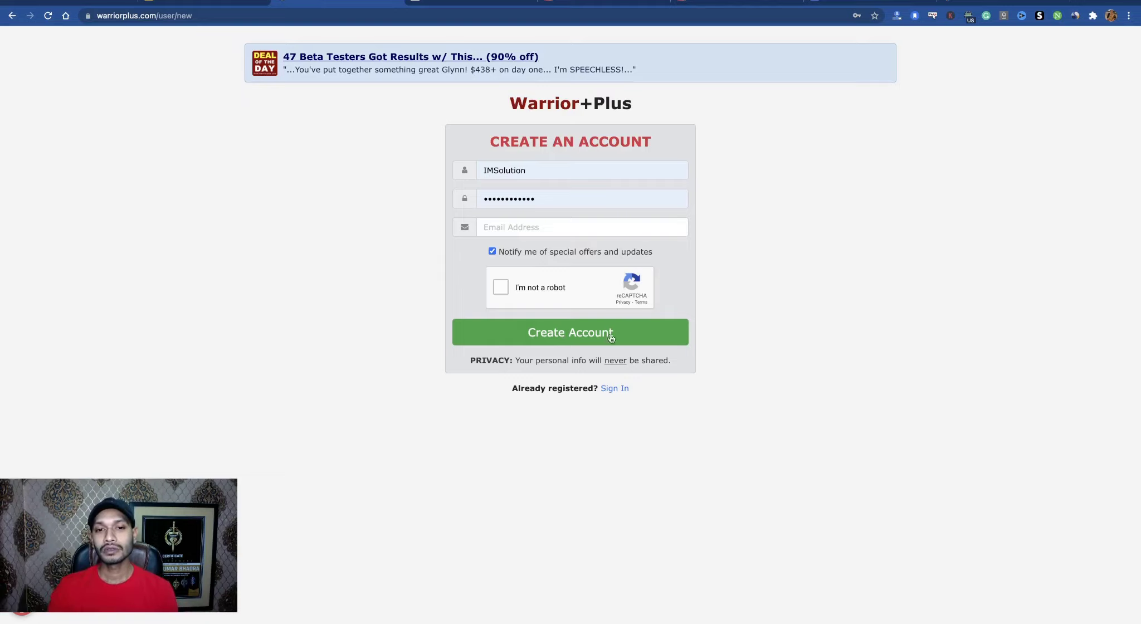
# Log in to WarriorPlus from the Sign In page using the autofilled credentials.
pyautogui.click(619, 393)
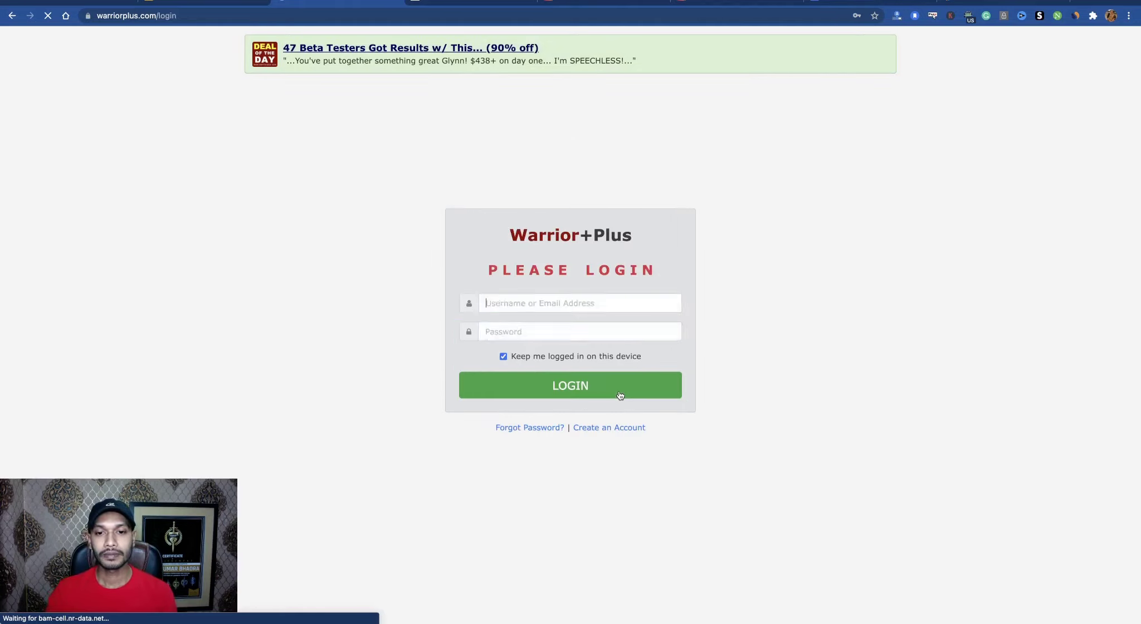
pyautogui.click(595, 391)
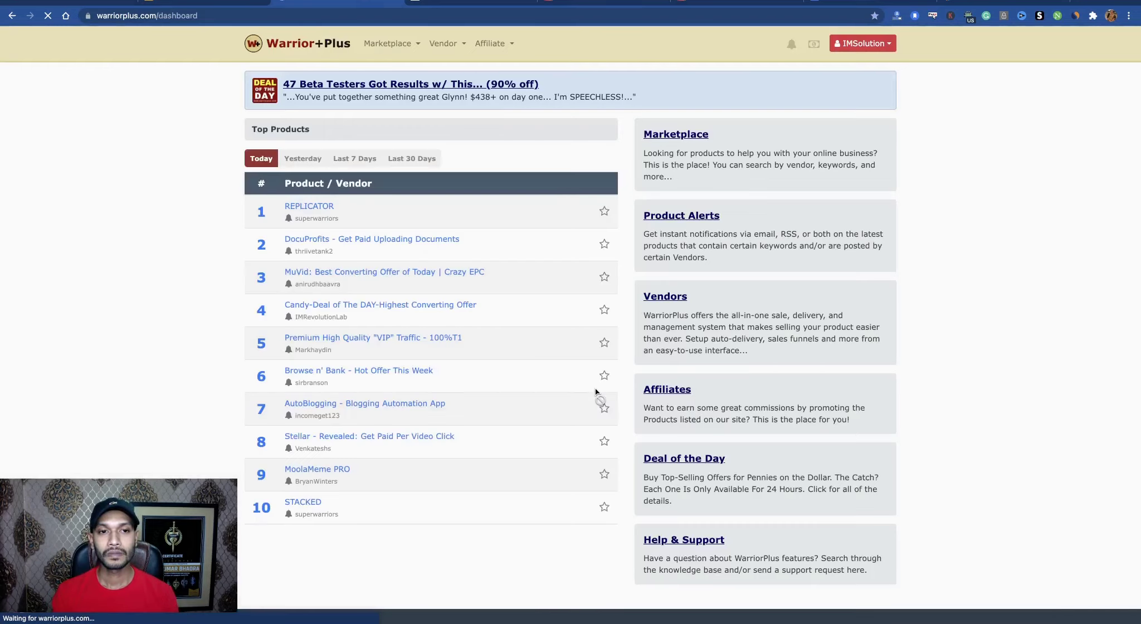
# Open the Affiliate Dashboard, then the Affiliate Stats page for 2021-11-30.
pyautogui.moveTo(500, 51)
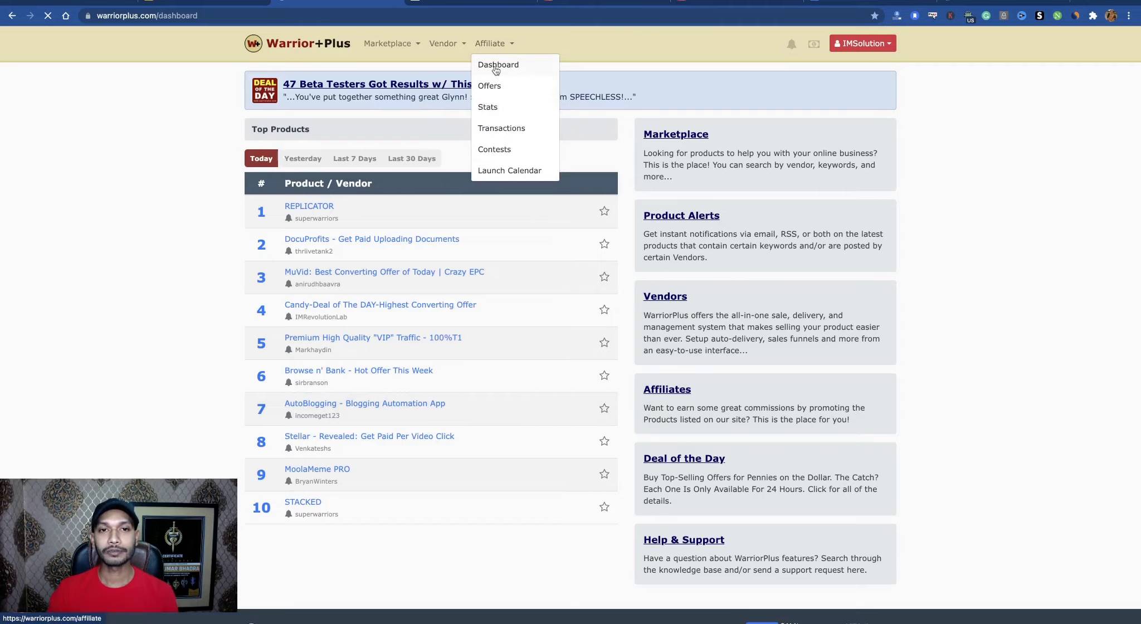
pyautogui.click(496, 68)
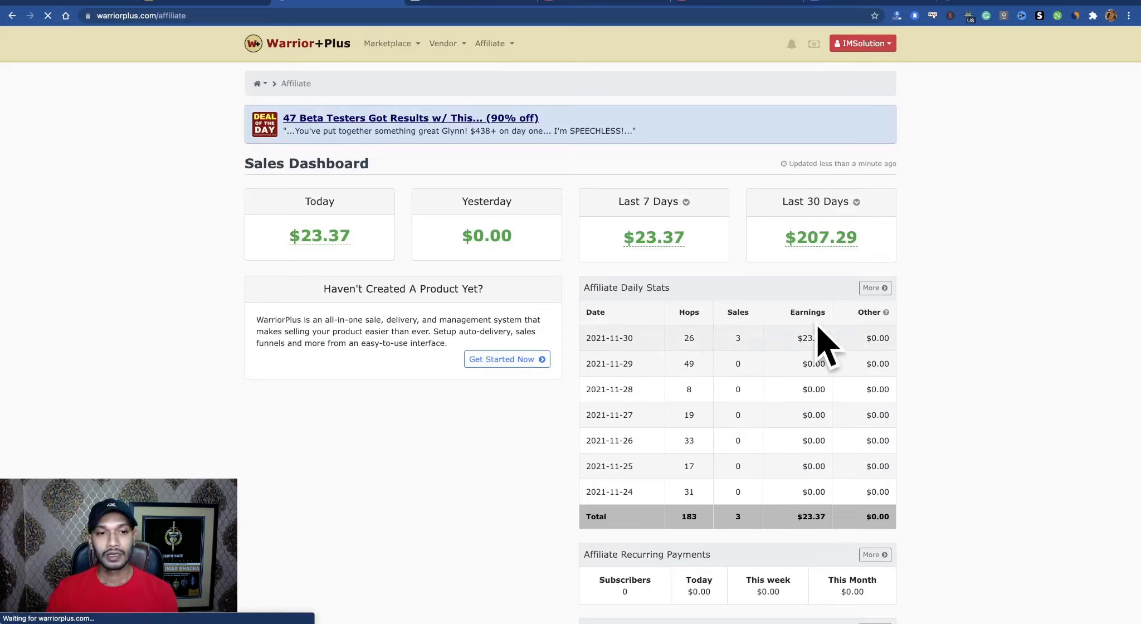
pyautogui.click(493, 44)
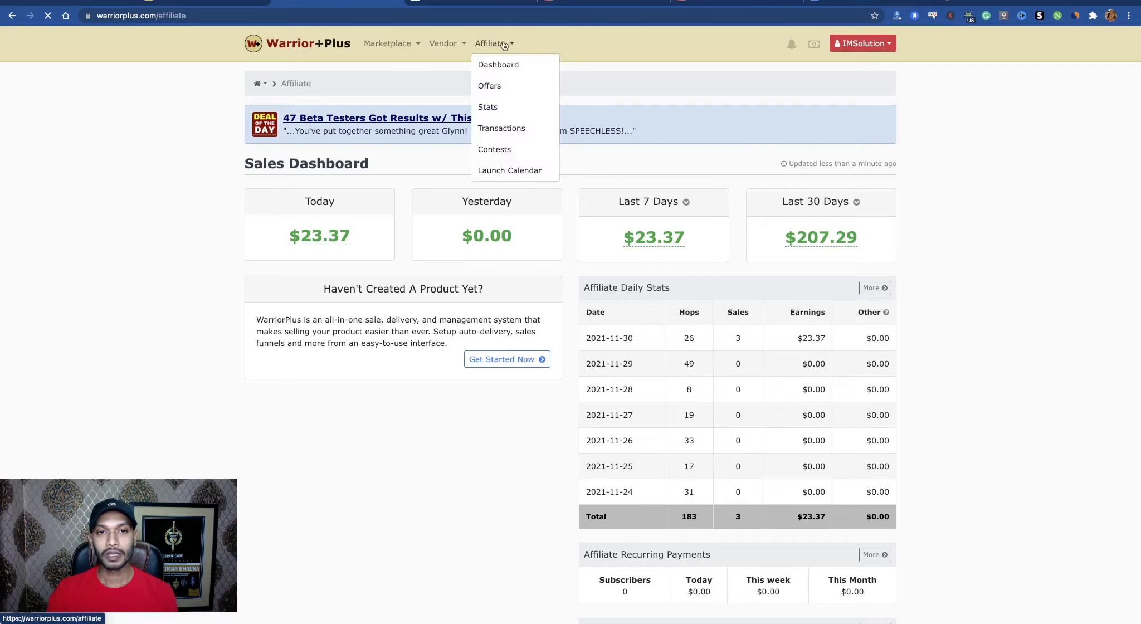
pyautogui.click(486, 107)
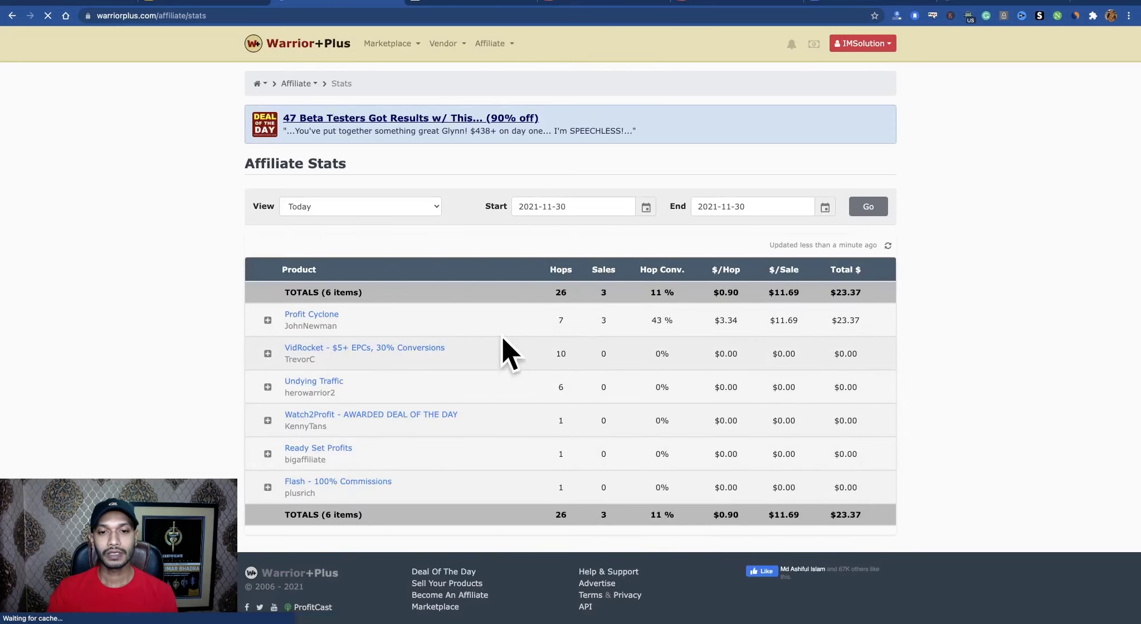
# Inspect the affiliate stats table columns, then switch to the MunchEye launch calendar.
pyautogui.scroll(5, 501, 339)
pyautogui.hscroll(10, 392, 337)
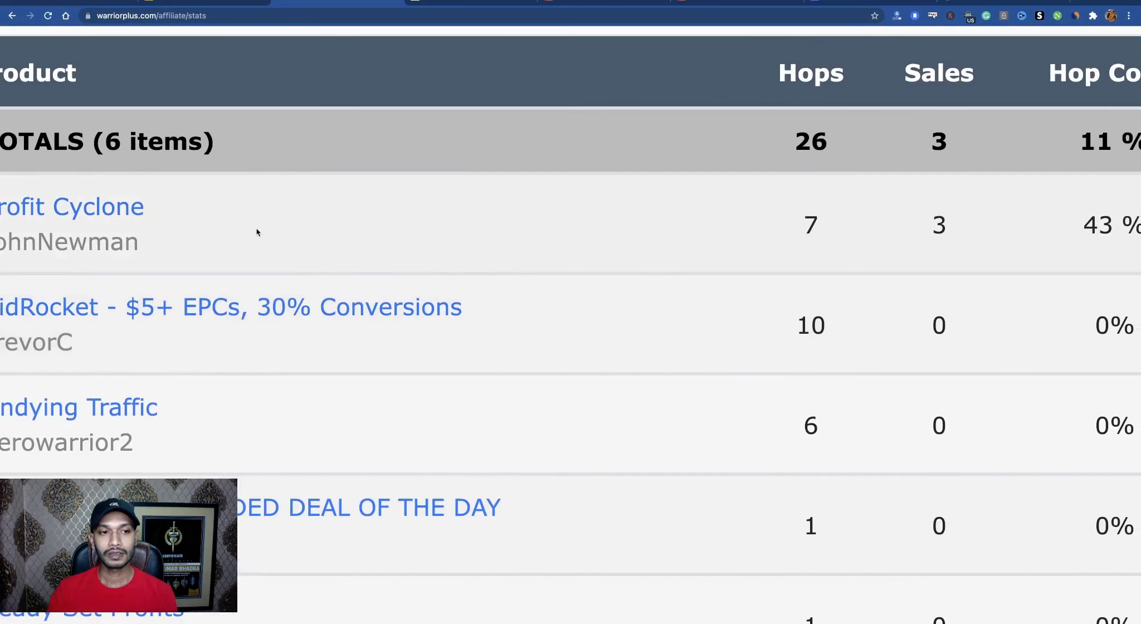
pyautogui.hscroll(10, 617, 260)
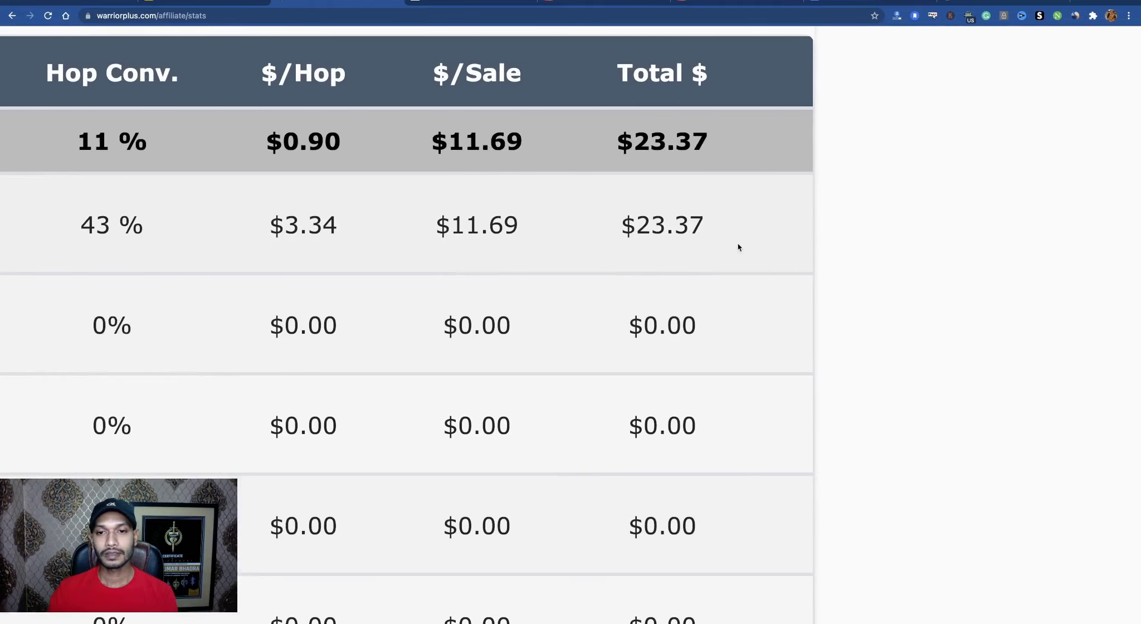
pyautogui.scroll(-5, 468, 234)
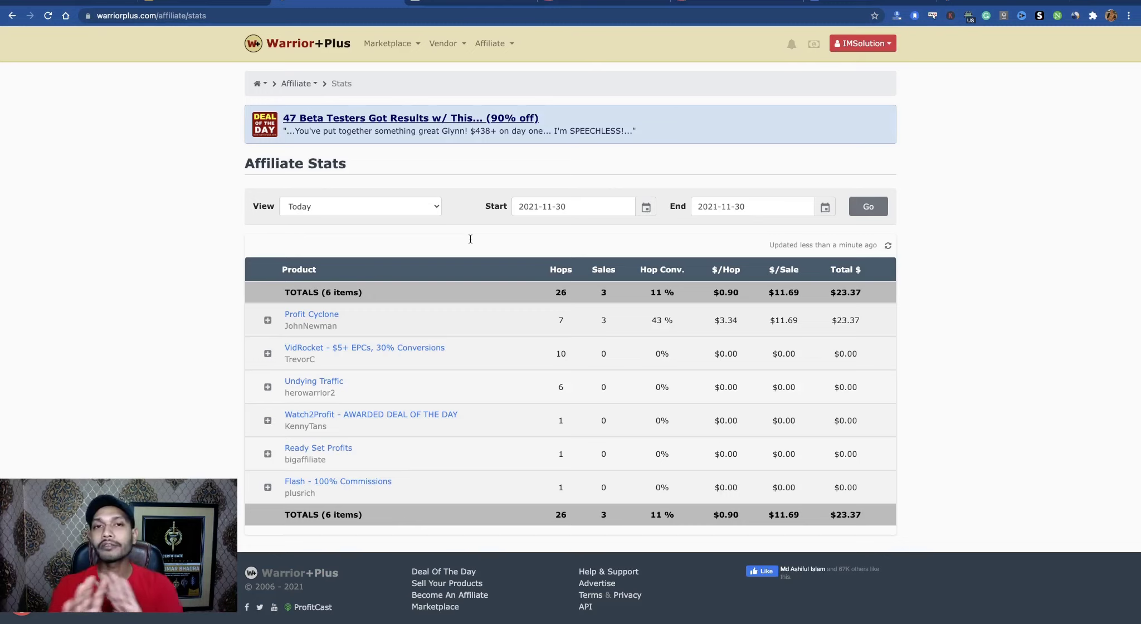
pyautogui.click(471, 4)
# Scroll MunchEye down to Just Launched, showing the 29 Nov REPLICATOR launch at $19, 50%.
pyautogui.scroll(10, 456, 255)
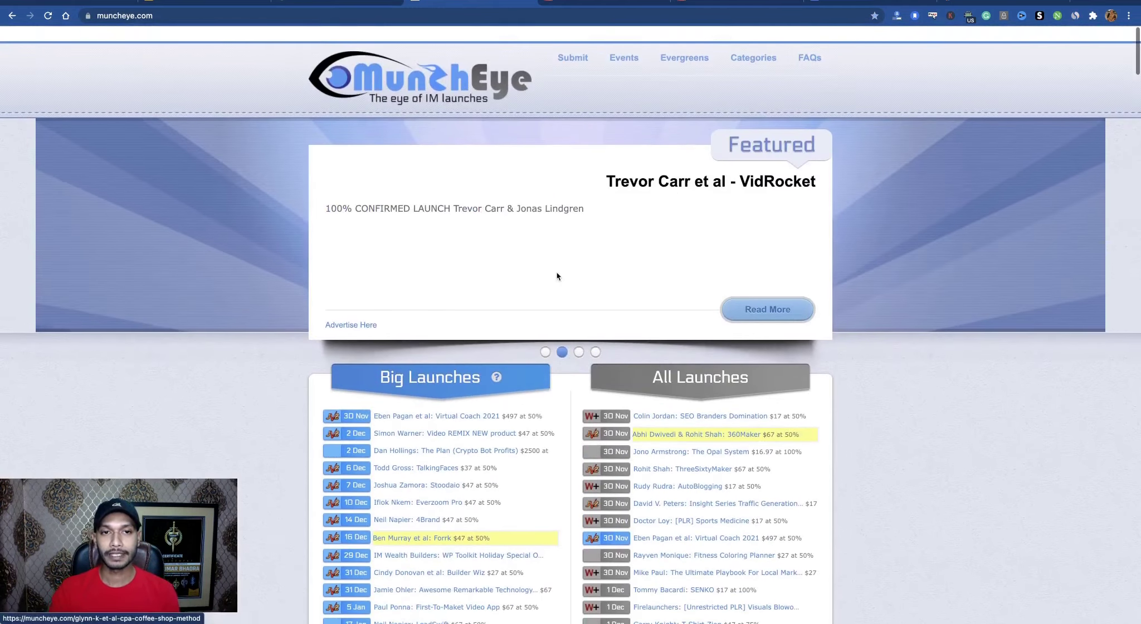
pyautogui.scroll(-2, 922, 337)
pyautogui.scroll(-1, 914, 340)
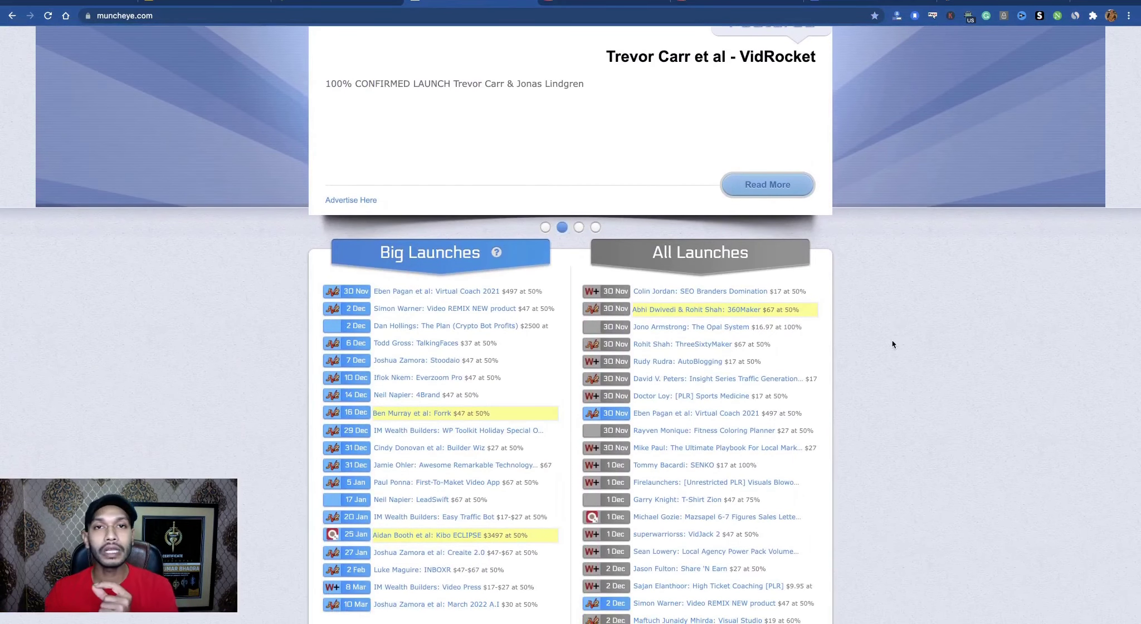
pyautogui.scroll(-3, 893, 344)
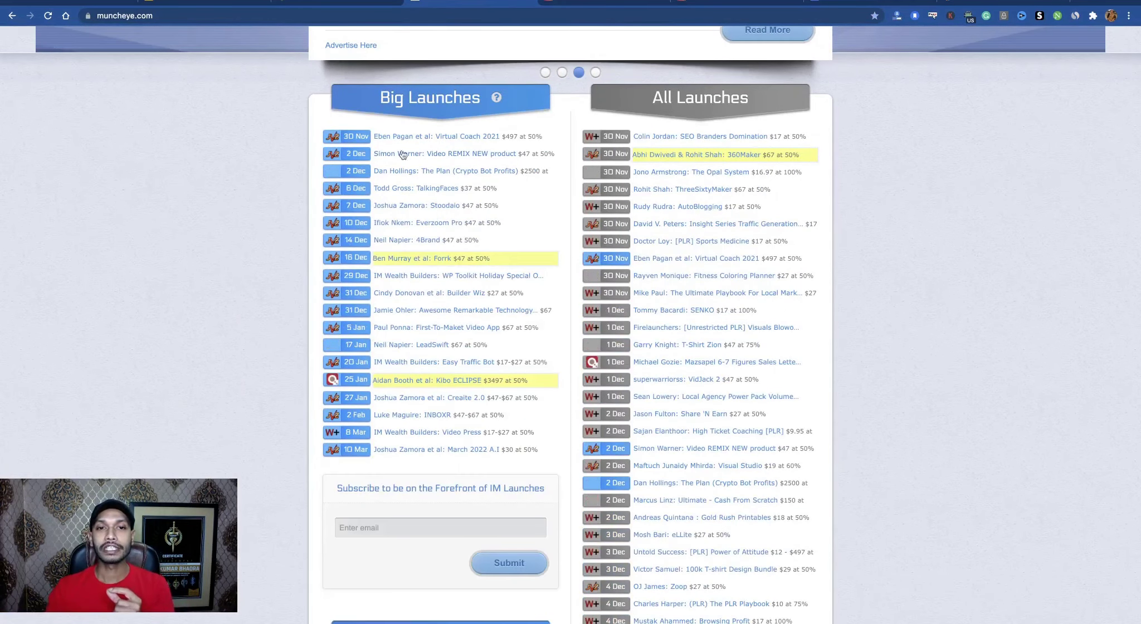
pyautogui.scroll(-7, 594, 488)
pyautogui.scroll(8, 574, 230)
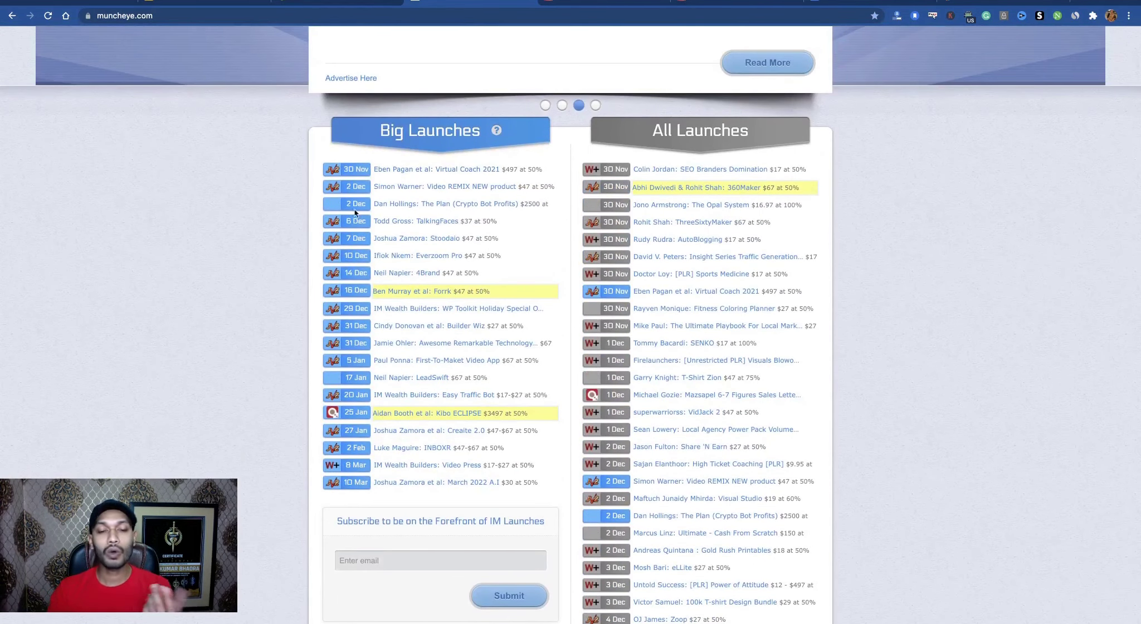
pyautogui.scroll(-1, 558, 345)
pyautogui.scroll(-6, 558, 346)
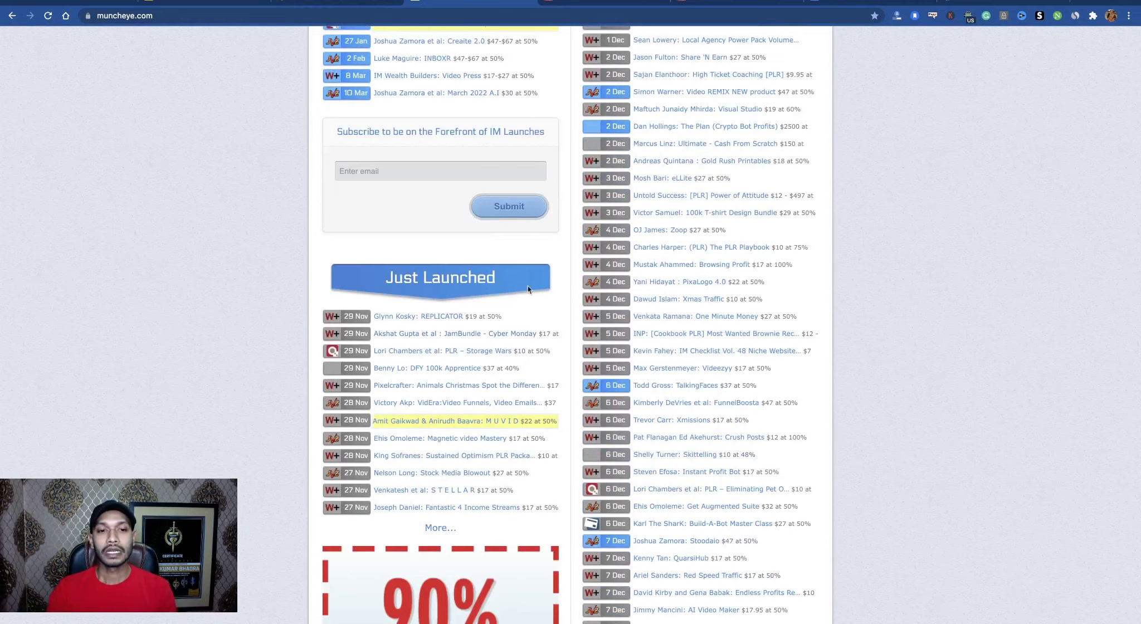
pyautogui.scroll(7, 805, 204)
pyautogui.scroll(-5, 811, 279)
pyautogui.scroll(-4, 811, 279)
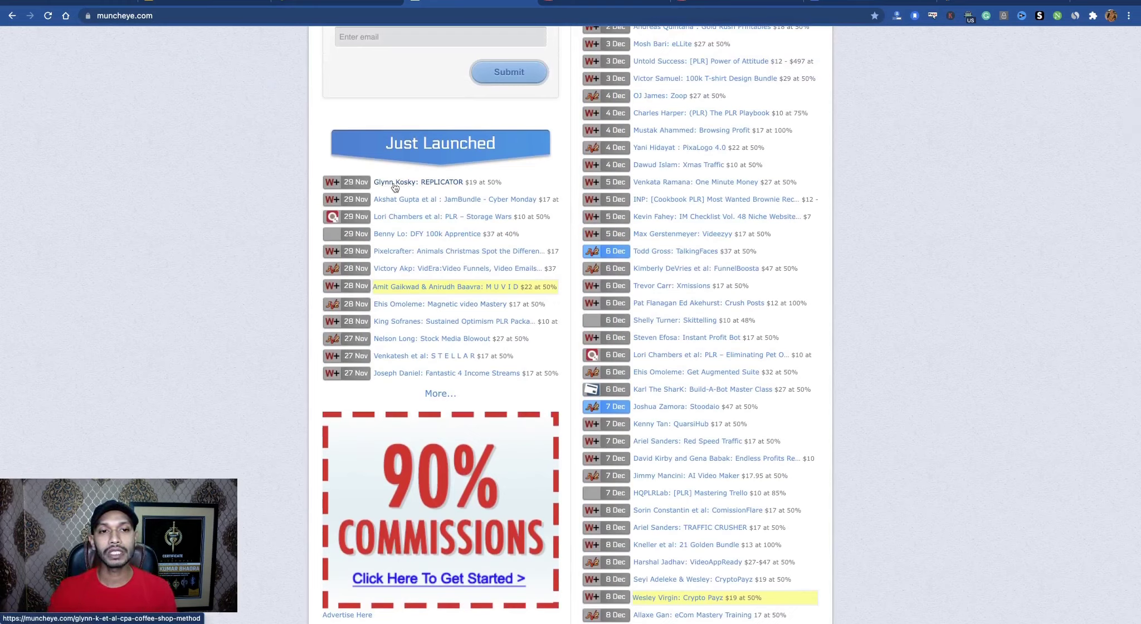
# Open the REPLICATOR launch details, then its JV page grabreplicator.com/jv/, each in a new tab.
pyautogui.rightClick(424, 188)
pyautogui.click(452, 187)
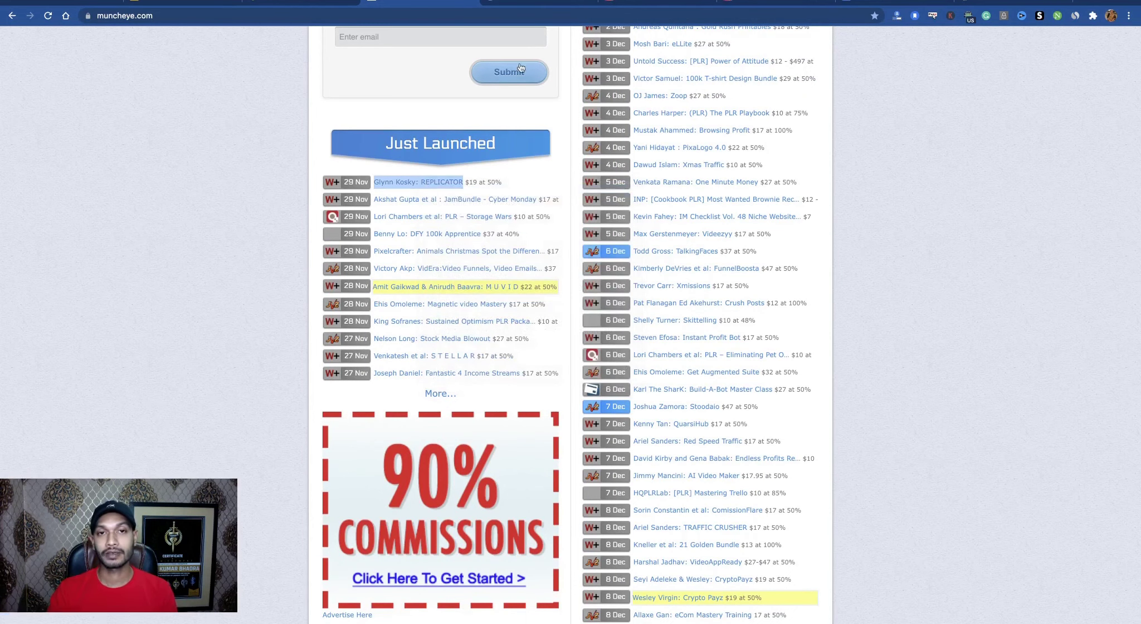
pyautogui.hotkey('ctrl', 'Tab')
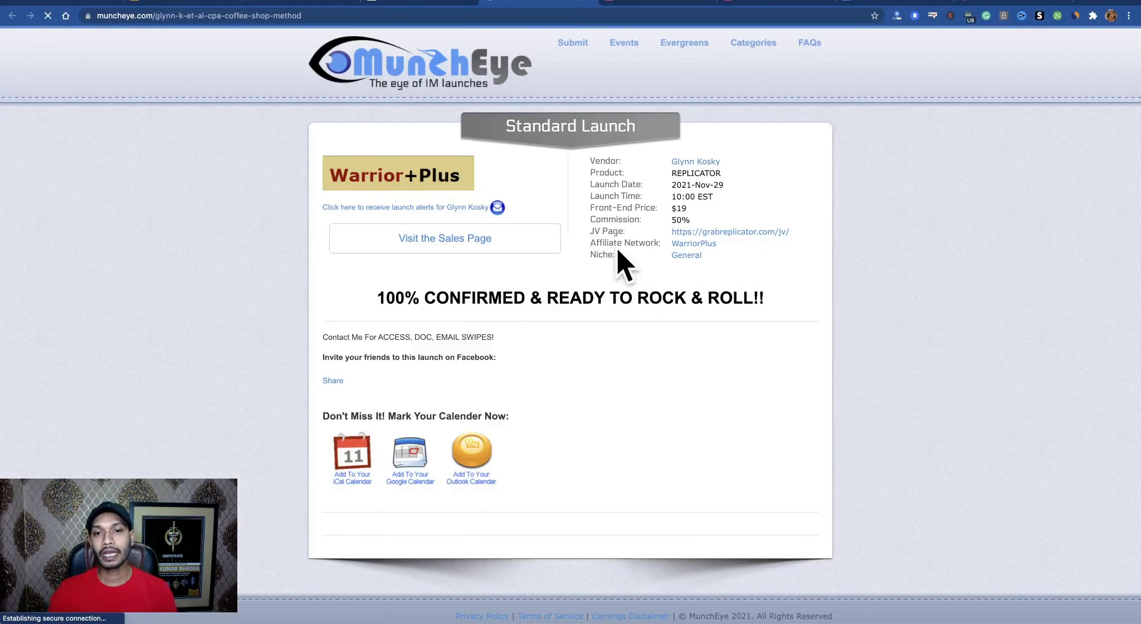
pyautogui.rightClick(715, 233)
pyautogui.click(716, 234)
pyautogui.click(576, 1)
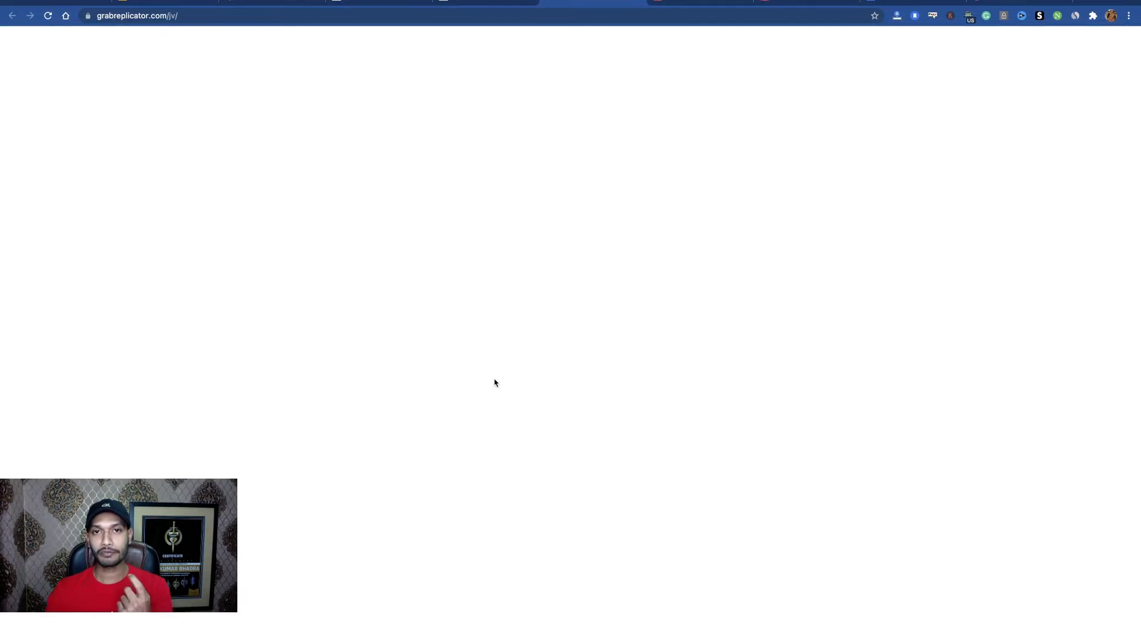
# Reload the blank JV page and look at its affiliate link claim button.
pyautogui.click(204, 18)
pyautogui.press('Return')
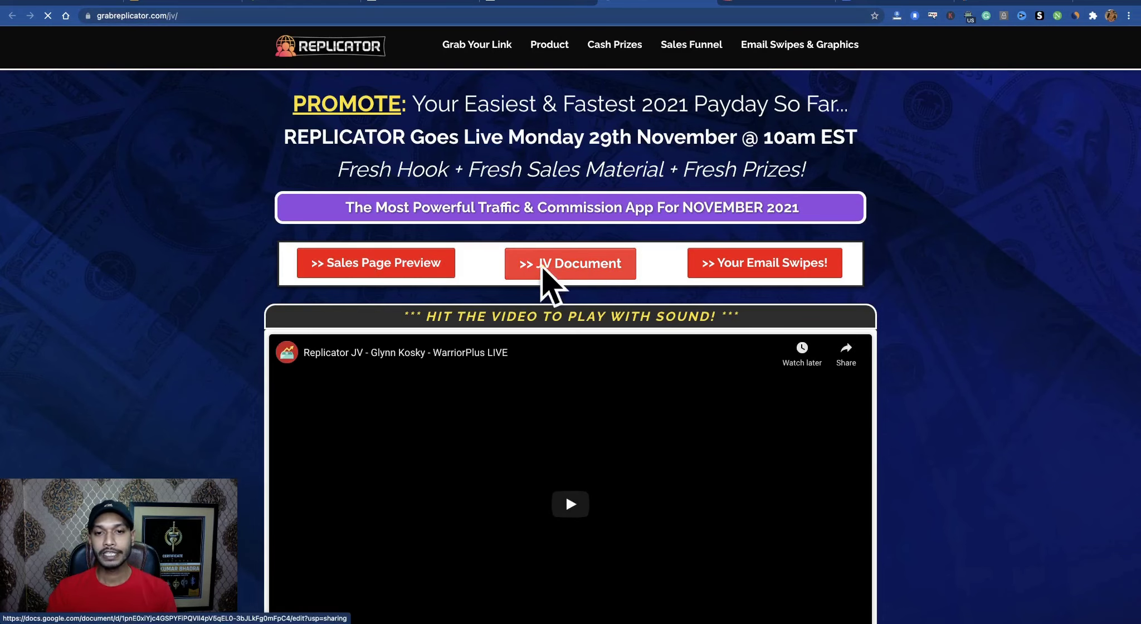
pyautogui.scroll(-6, 531, 374)
pyautogui.scroll(-4, 534, 306)
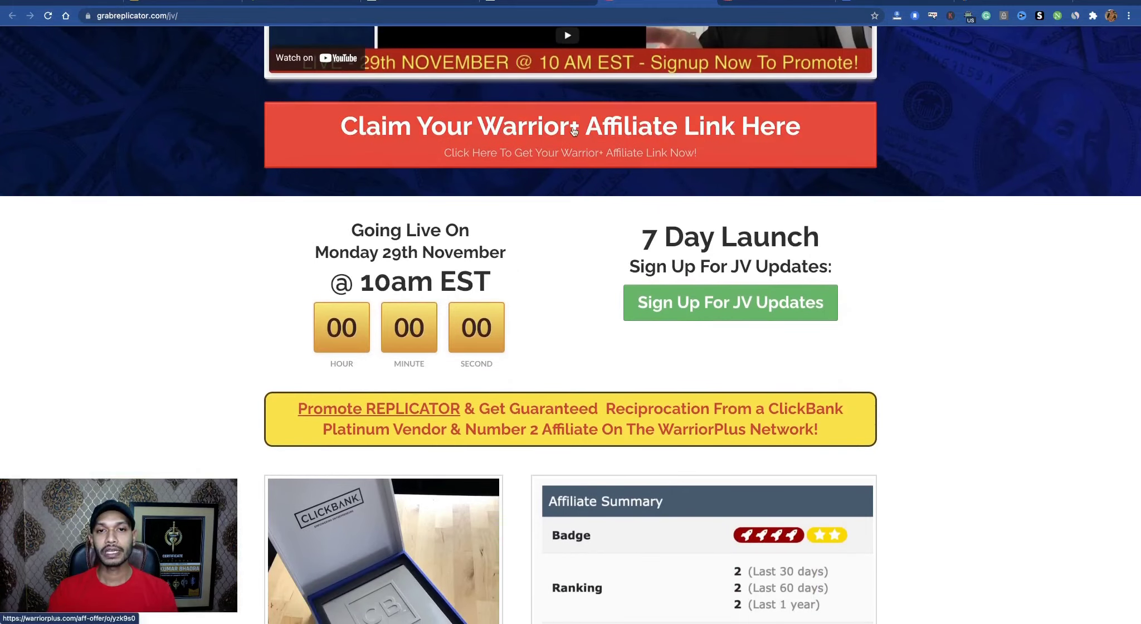
pyautogui.rightClick(574, 131)
pyautogui.click(612, 188)
# Browse the Product Graphics Database mockups and close the JV updates signup popup.
pyautogui.scroll(-3, 556, 277)
pyautogui.scroll(-20, 556, 277)
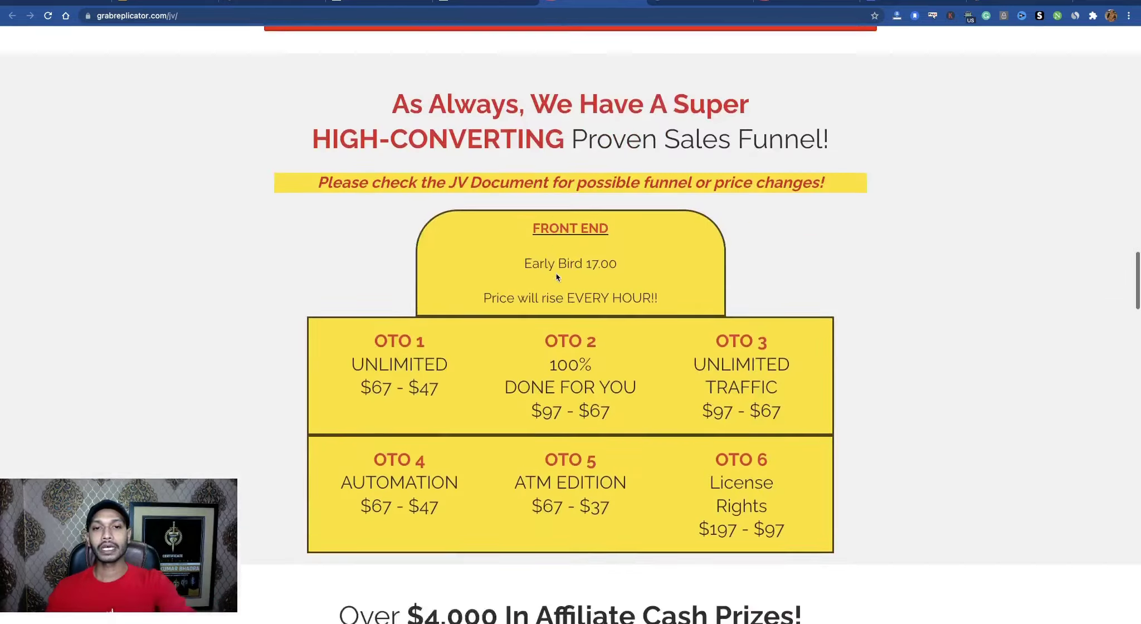
pyautogui.scroll(-8, 557, 277)
pyautogui.scroll(20, 540, 343)
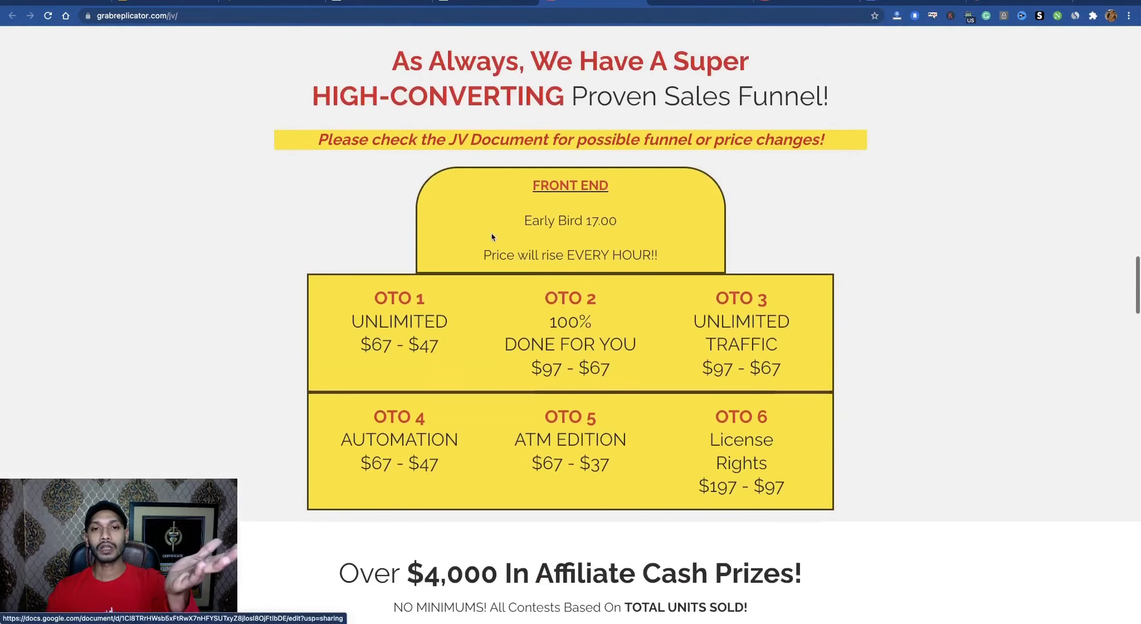
pyautogui.scroll(-20, 541, 342)
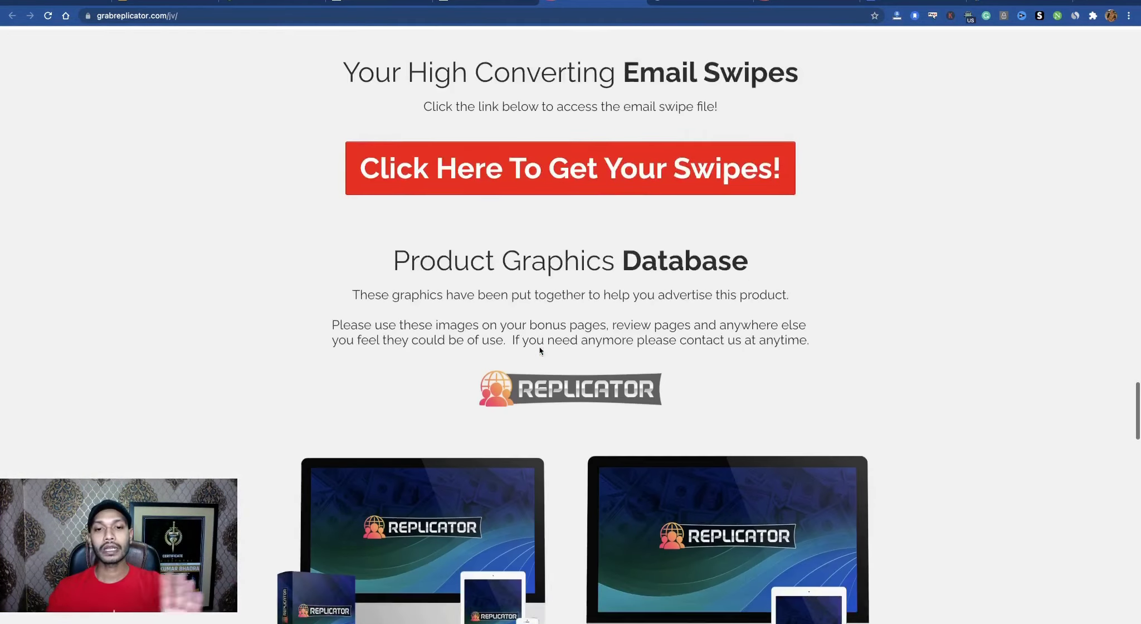
pyautogui.scroll(-15, 540, 347)
pyautogui.scroll(7, 460, 296)
pyautogui.scroll(8, 461, 296)
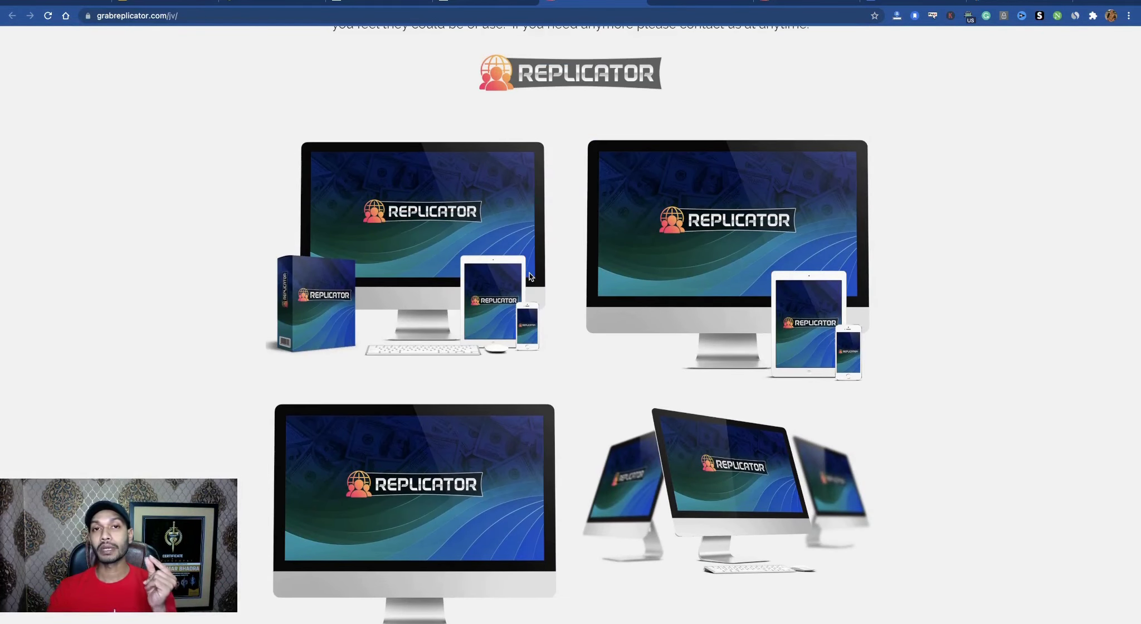
pyautogui.scroll(-4, 529, 273)
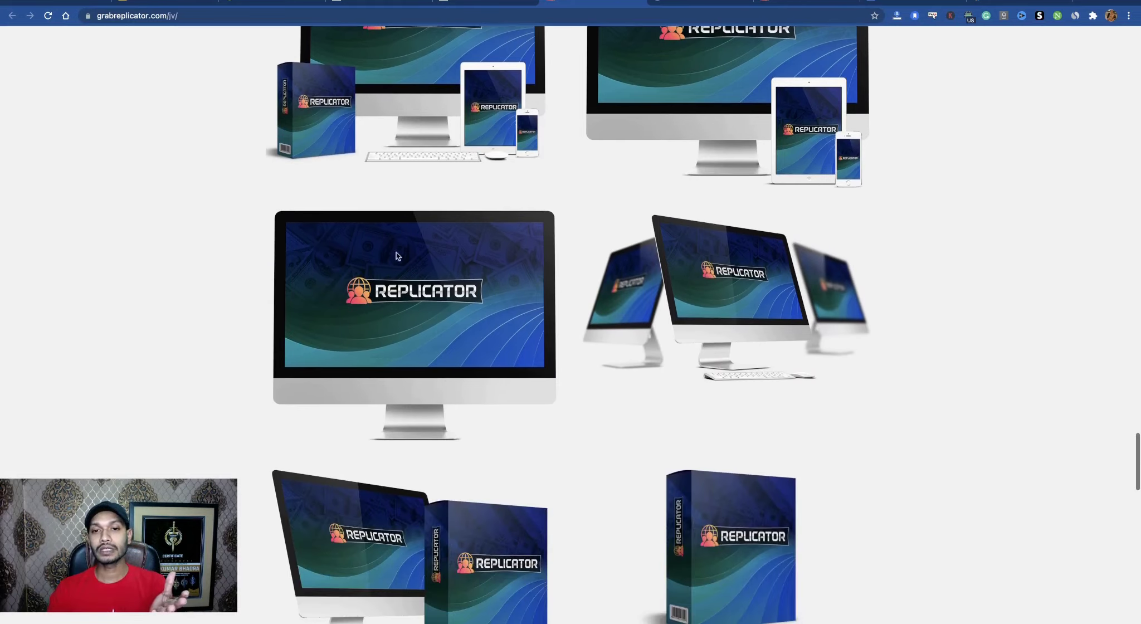
pyautogui.scroll(-8, 637, 247)
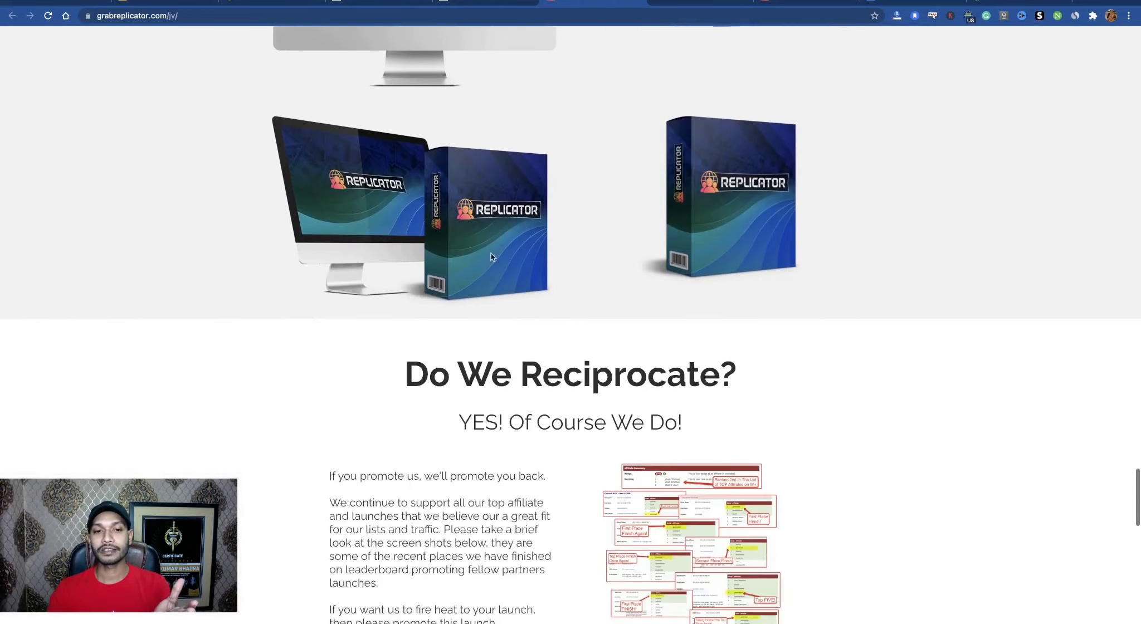
pyautogui.scroll(-20, 716, 286)
pyautogui.scroll(20, 713, 287)
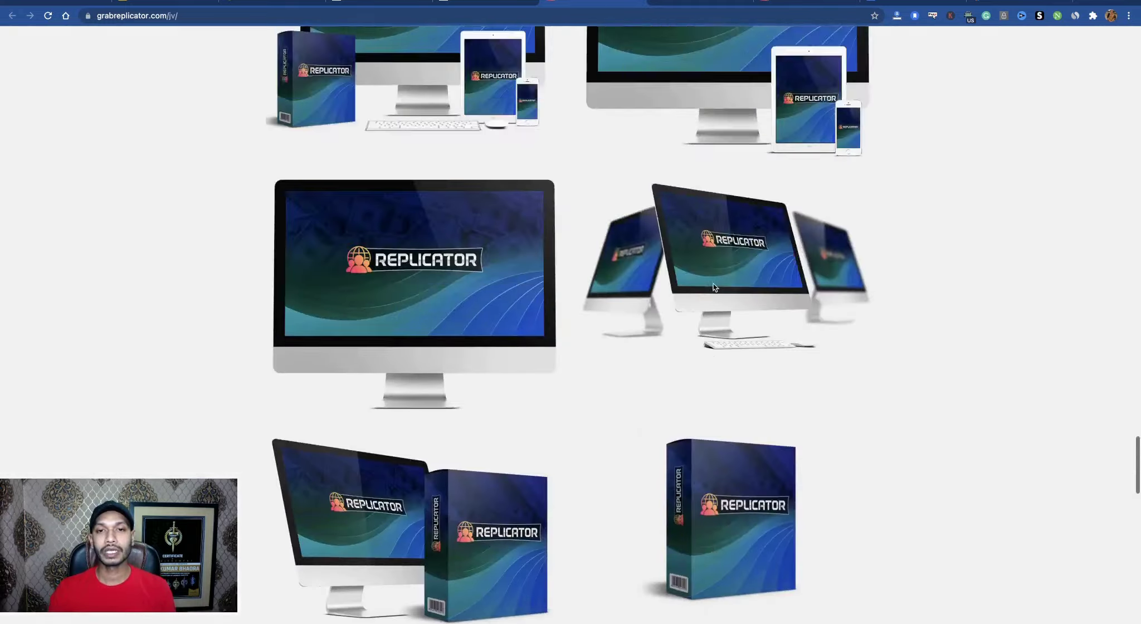
pyautogui.scroll(15, 712, 291)
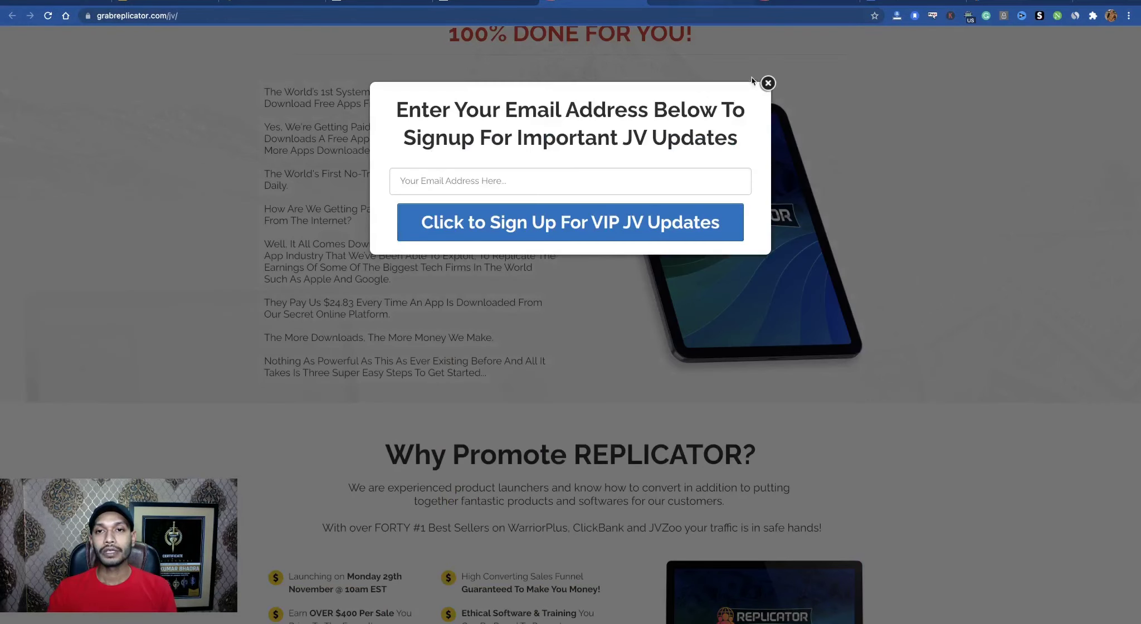
pyautogui.click(768, 83)
# Request approval to promote REPLICATOR with a note introducing yourself by name.
pyautogui.hotkey('ctrl', 'Tab')
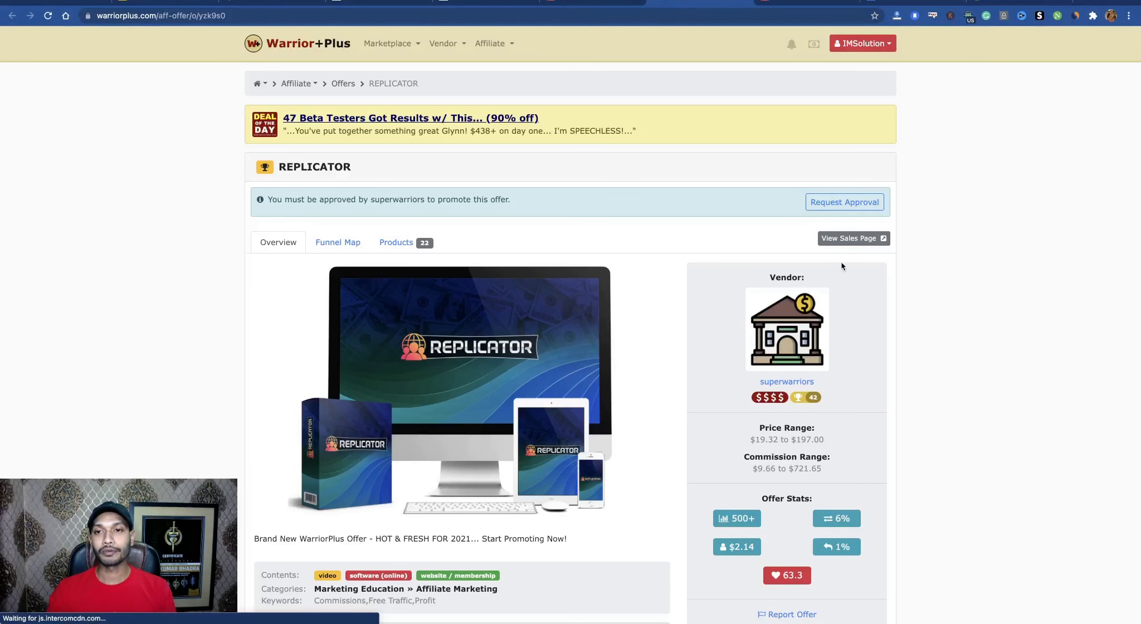
pyautogui.click(825, 205)
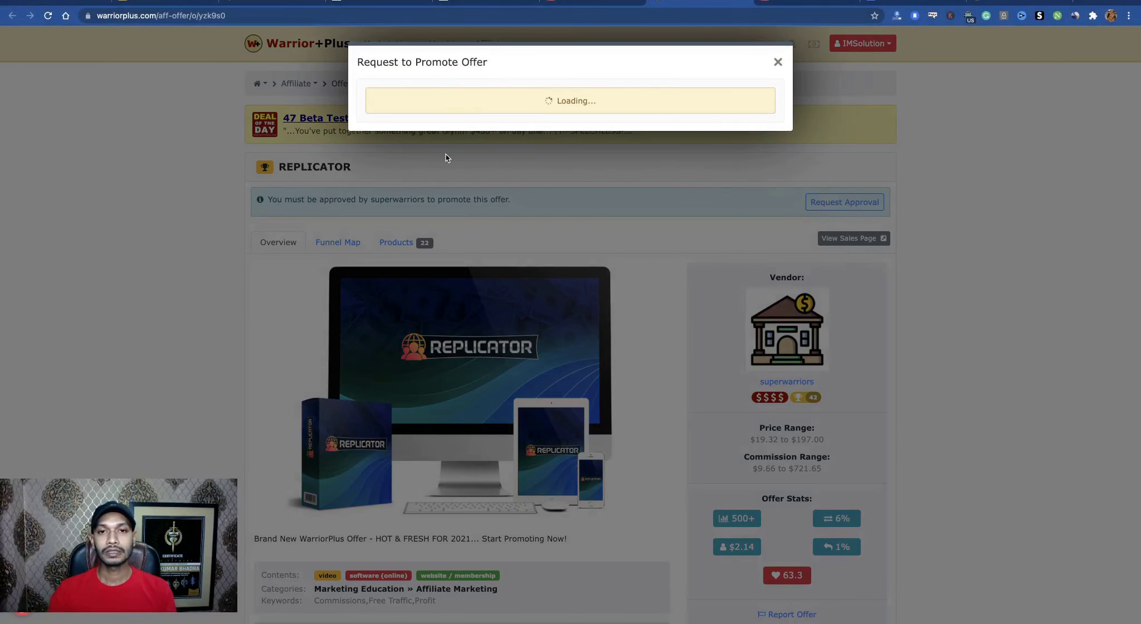
pyautogui.click(434, 139)
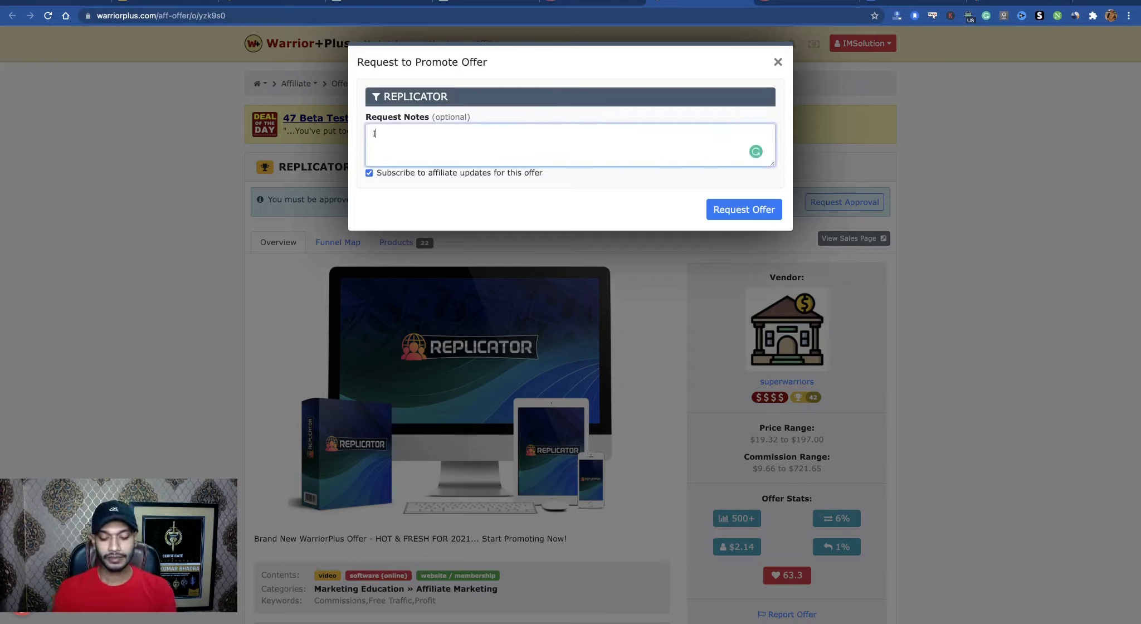
pyautogui.write("I'm raju bhadra.")
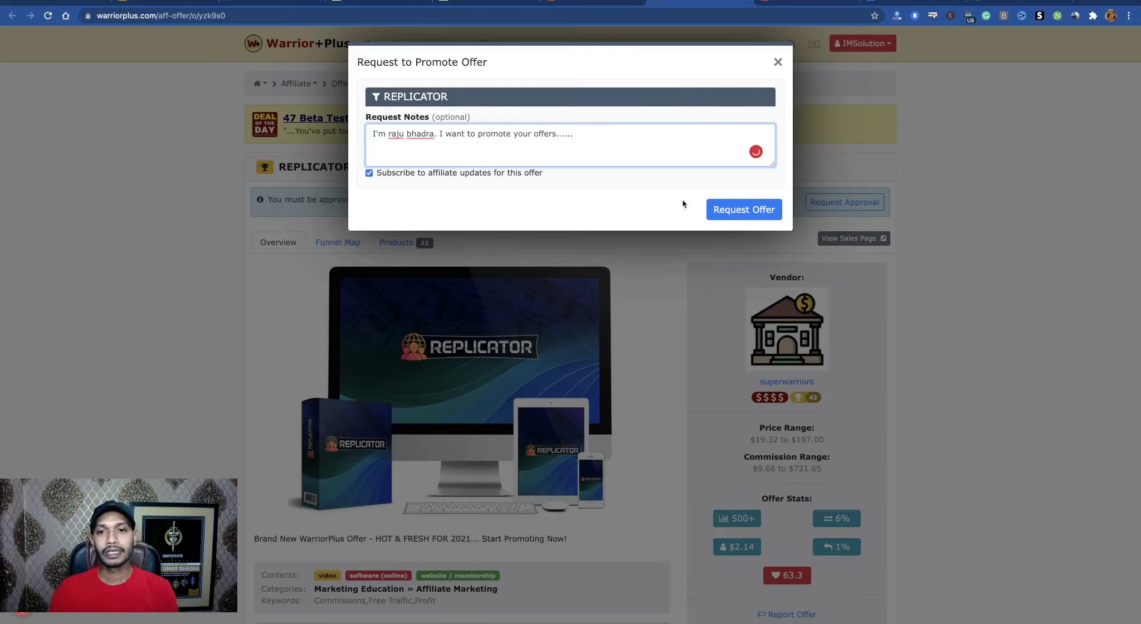
pyautogui.click(739, 214)
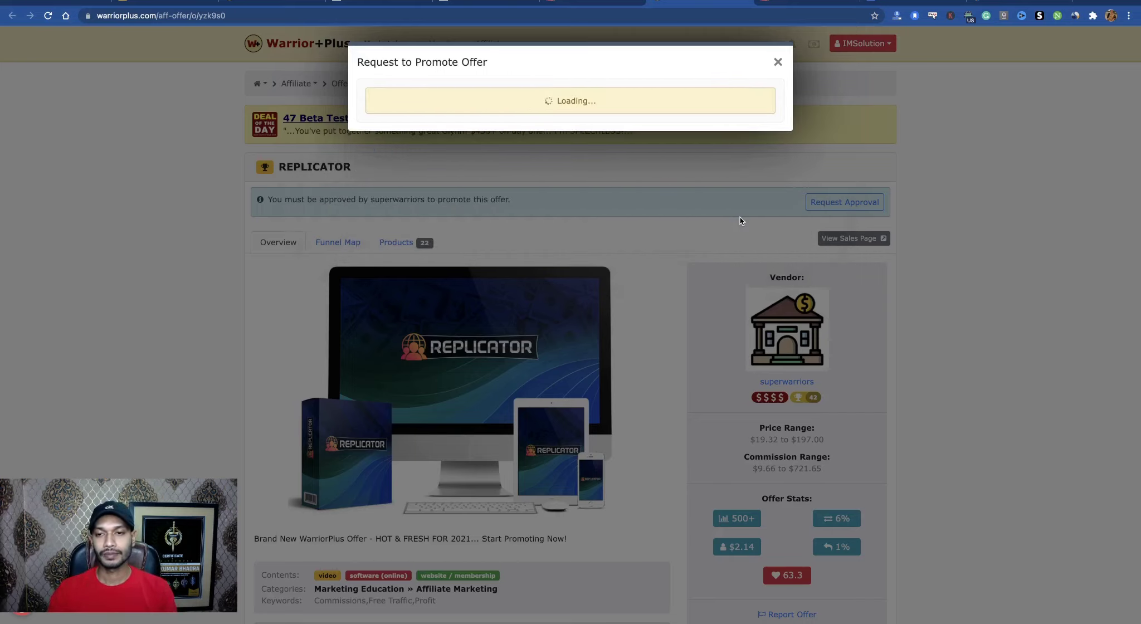
# Close the success message, confirm the REPLICATOR request shows pending, and go to YouTube.
pyautogui.click(780, 62)
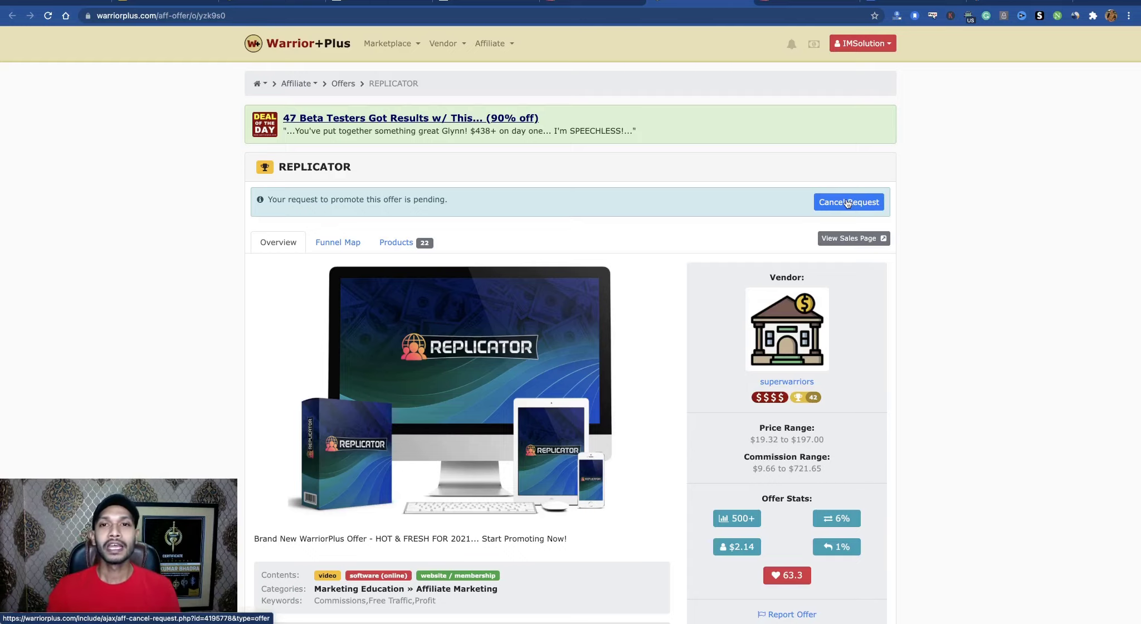
pyautogui.click(847, 203)
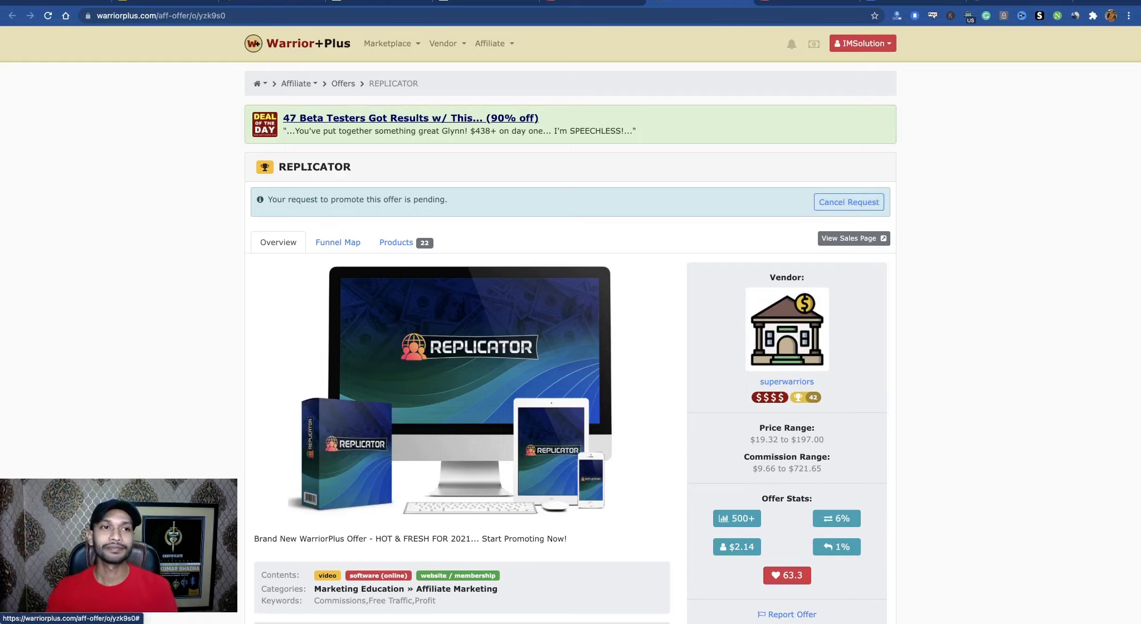
pyautogui.click(153, 10)
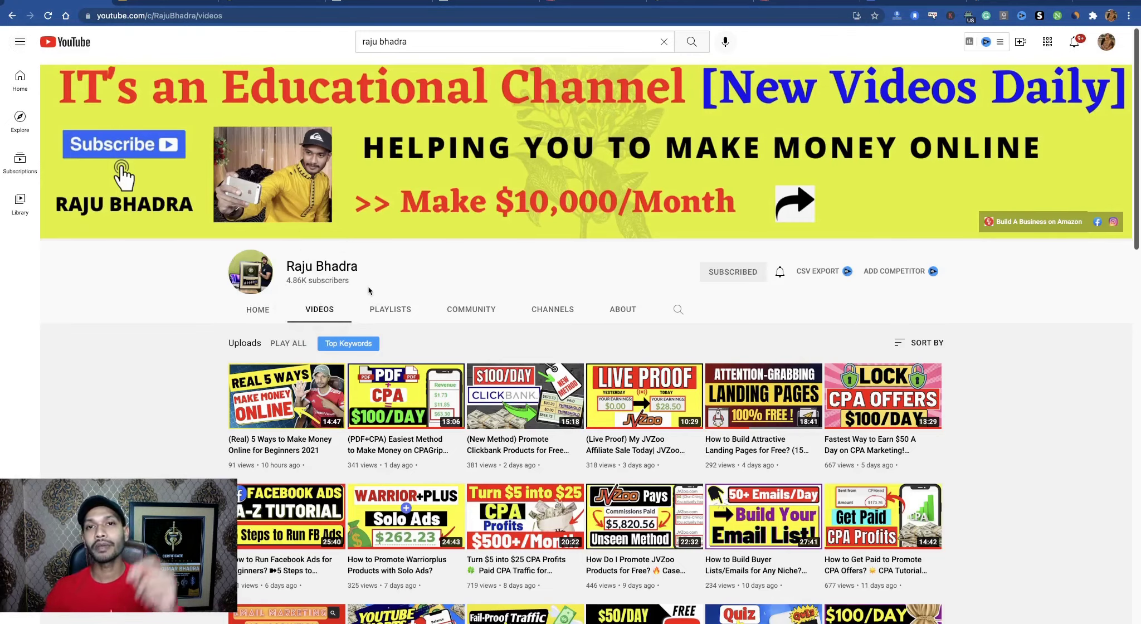
# Scroll through the YouTube channel's uploaded videos, then go back to the grabreplicator.com/jv tab.
pyautogui.scroll(-15, 516, 419)
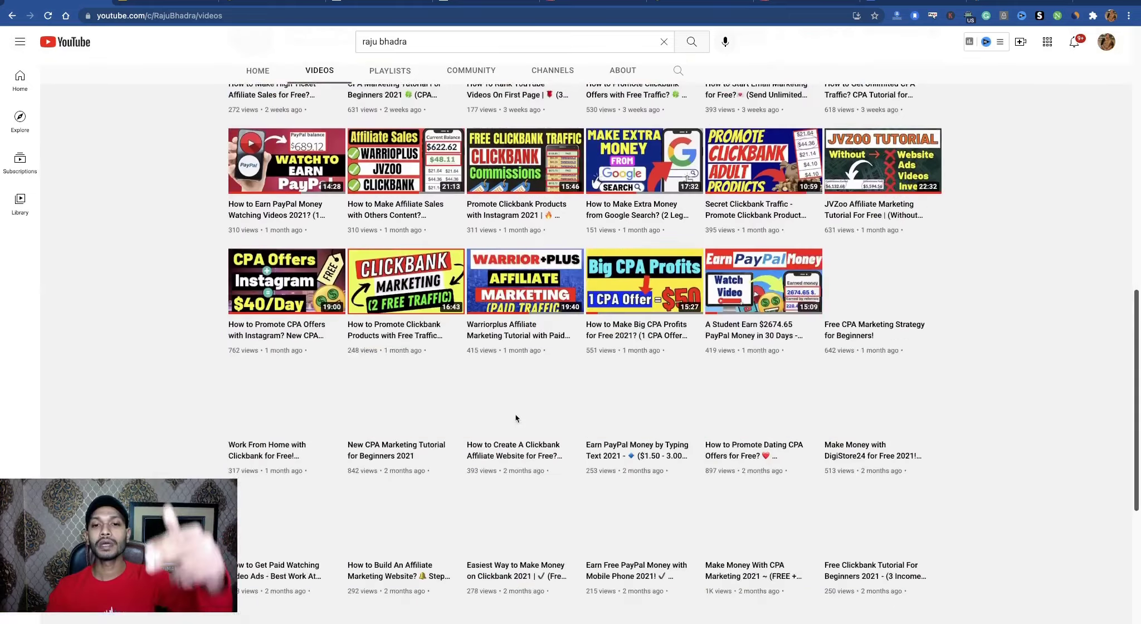
pyautogui.scroll(-10, 517, 418)
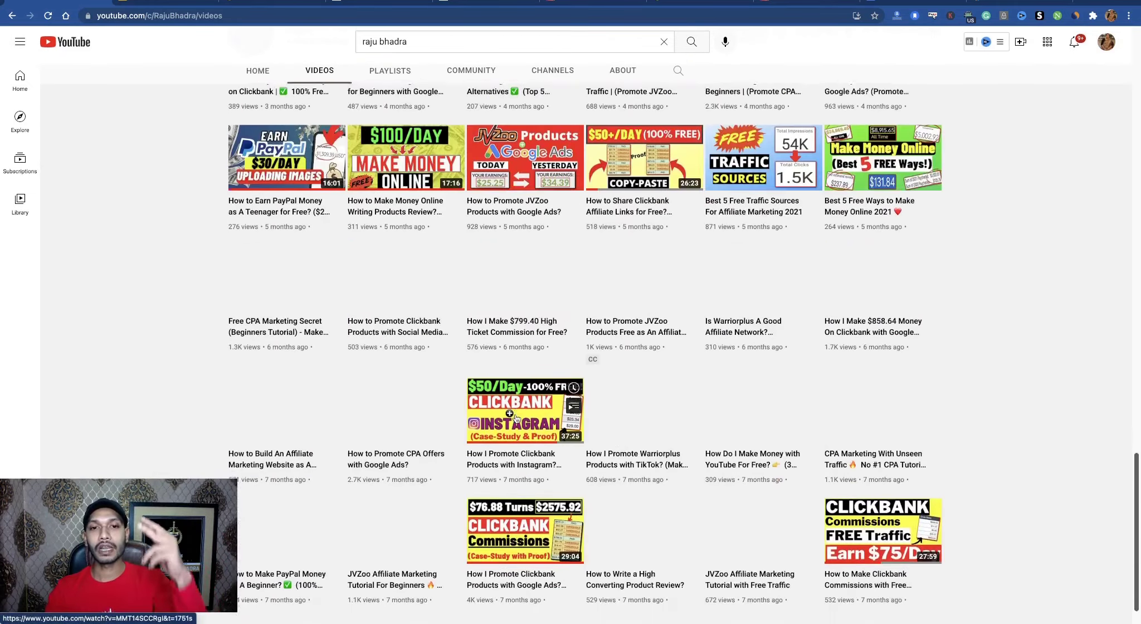
pyautogui.scroll(-12, 516, 419)
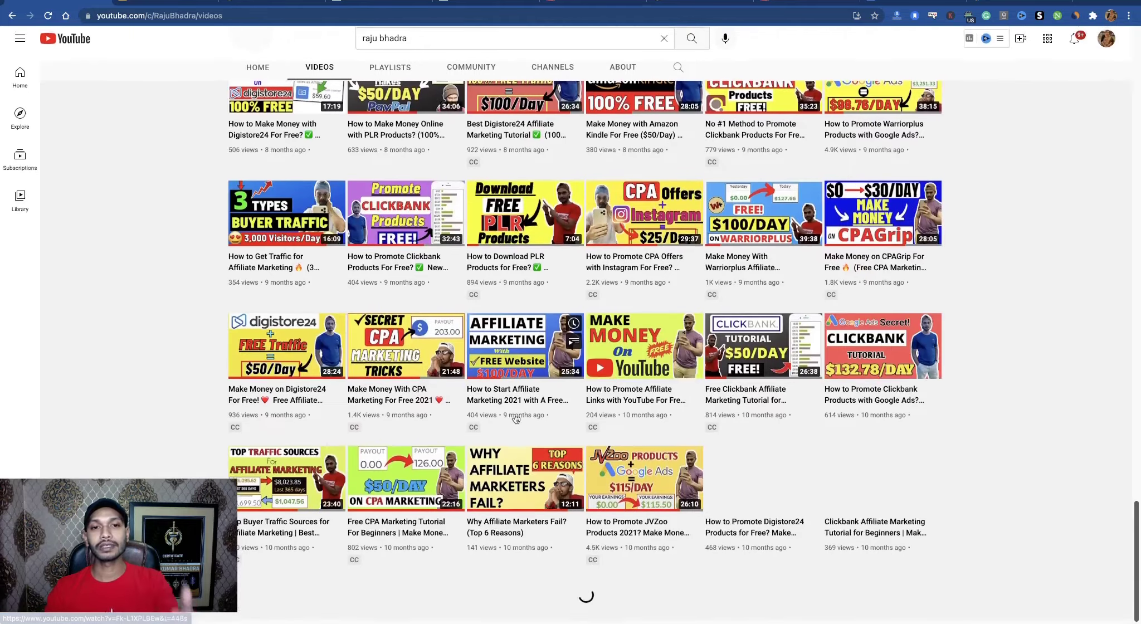
pyautogui.scroll(-5, 517, 419)
pyautogui.scroll(15, 513, 423)
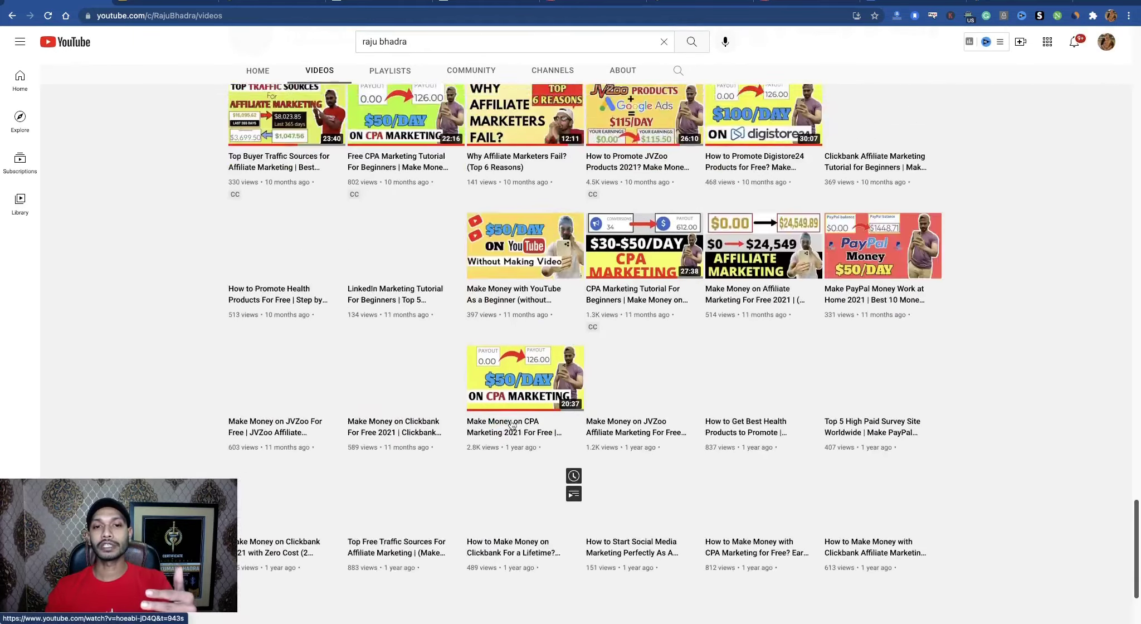
pyautogui.scroll(15, 512, 424)
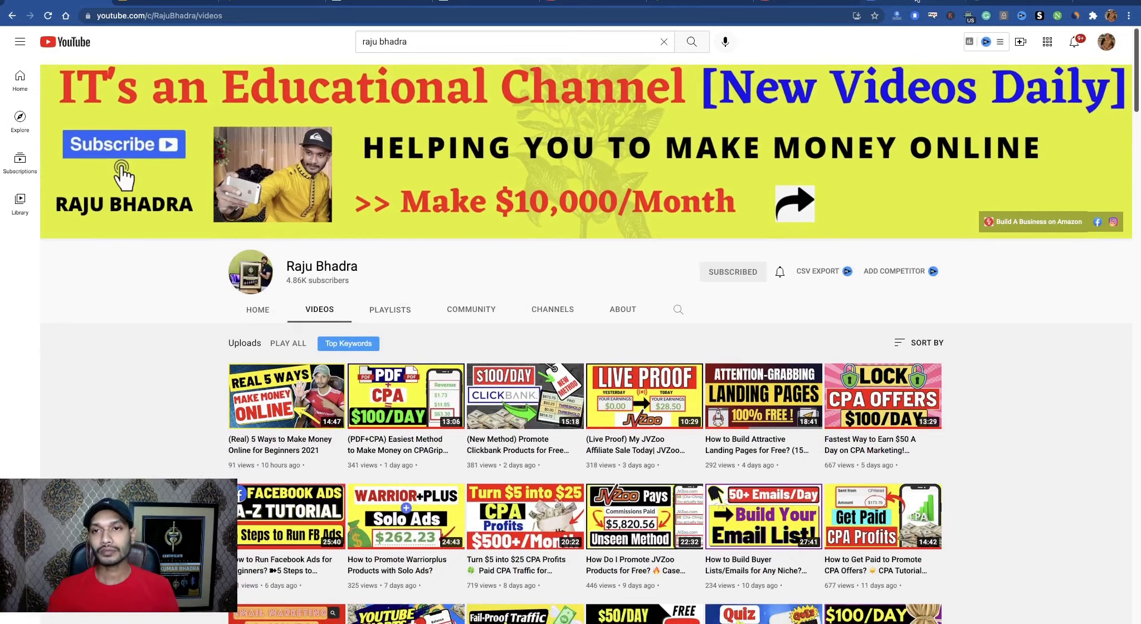
pyautogui.click(594, 3)
# Open the '>> Sales Page Preview' link in a new tab and switch to it.
pyautogui.scroll(15, 491, 67)
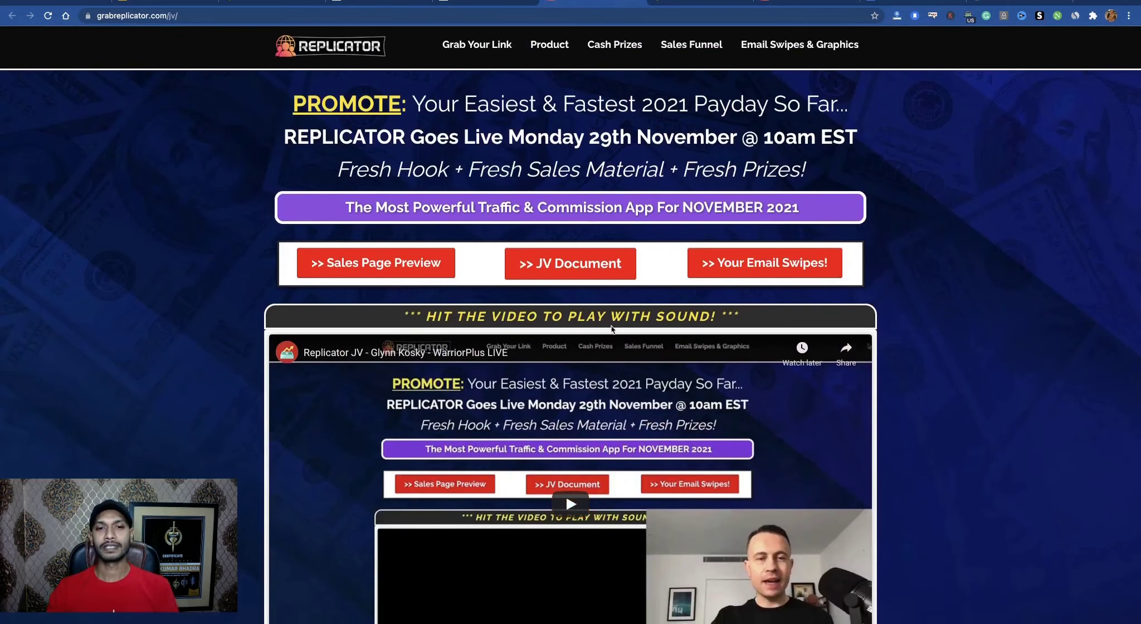
pyautogui.rightClick(370, 266)
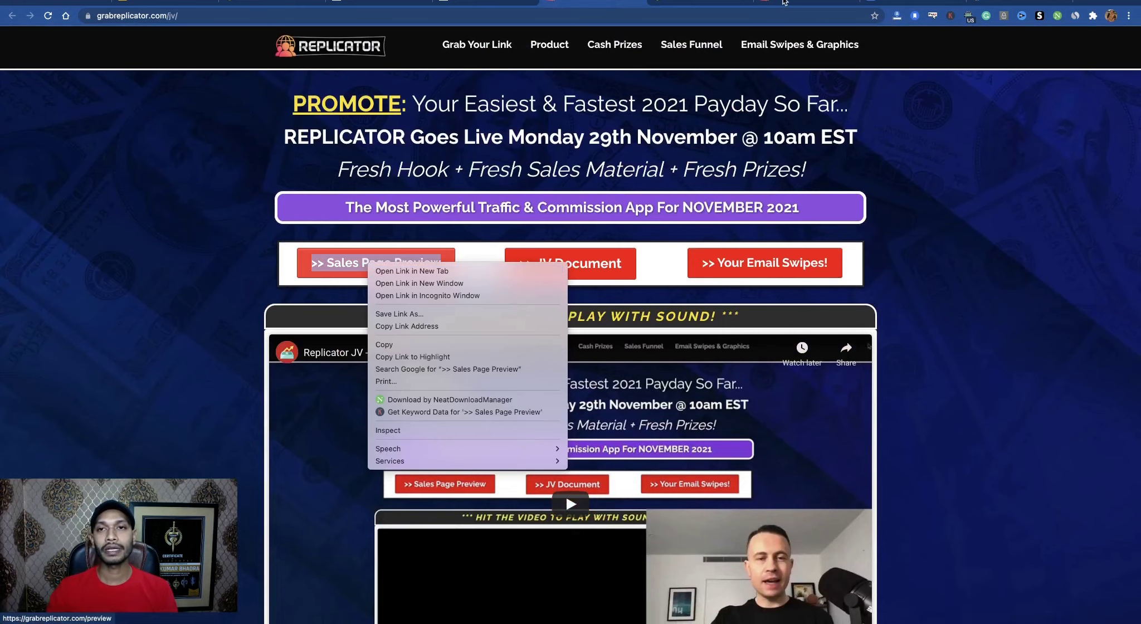
pyautogui.click(783, 2)
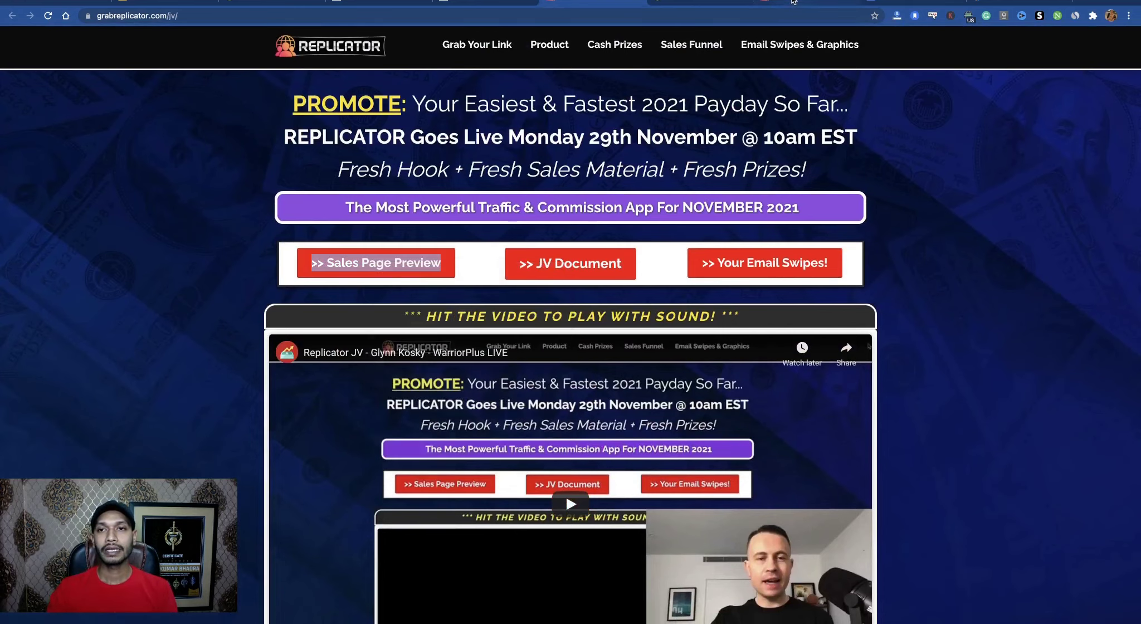
pyautogui.click(793, 2)
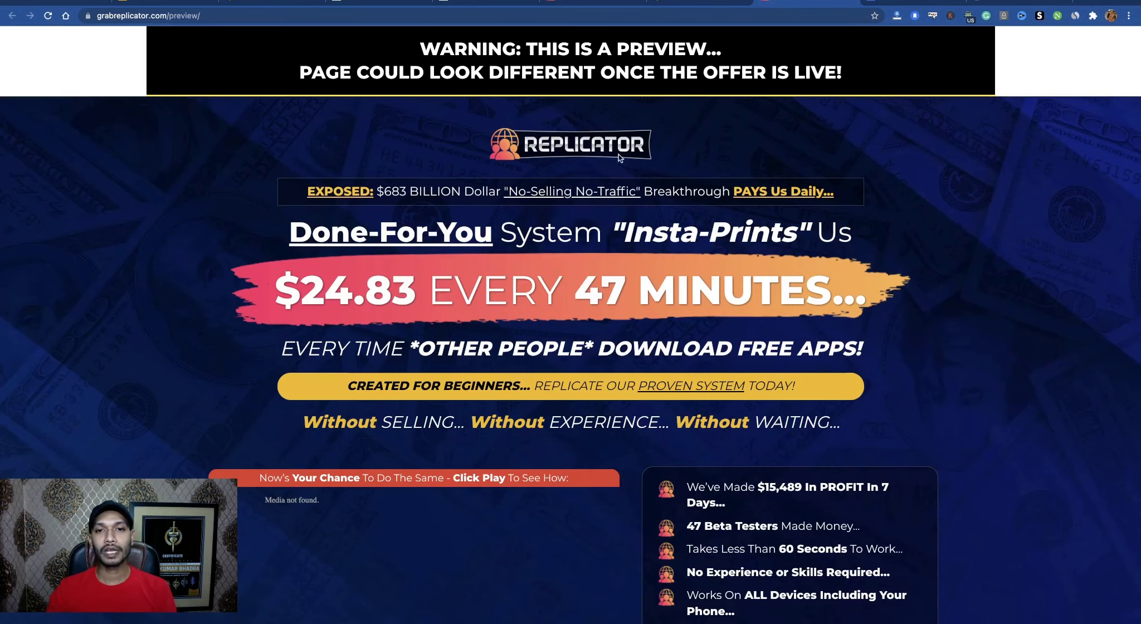
# Review the sales page opening, highlighting the '$24.83 EVERY 47 MINUTES' headline.
pyautogui.scroll(-8, 598, 211)
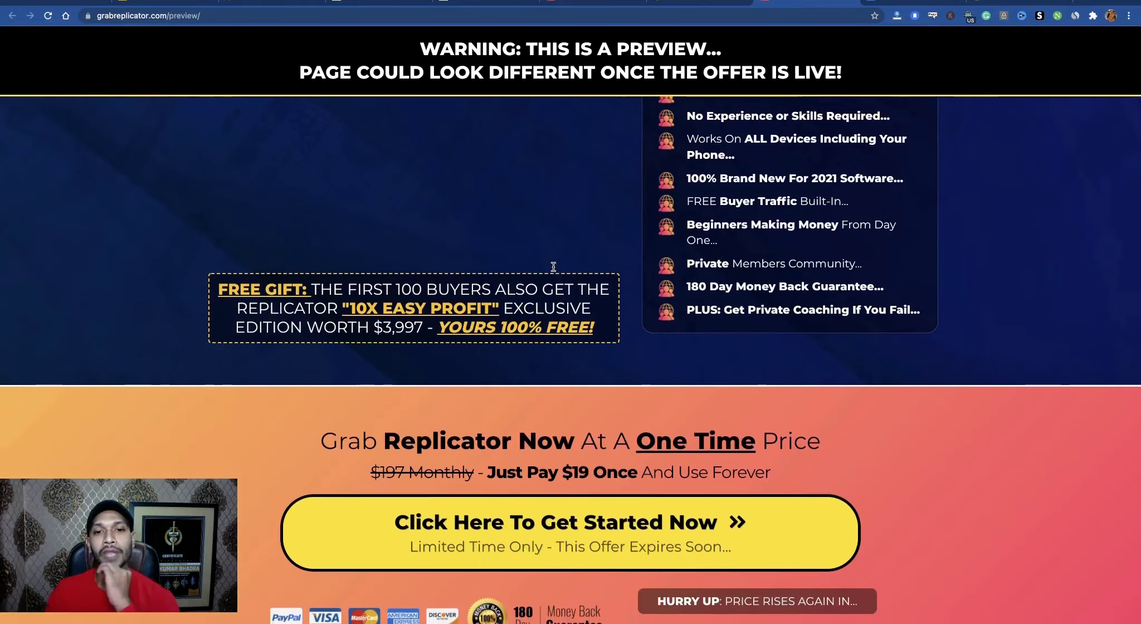
pyautogui.scroll(10, 553, 267)
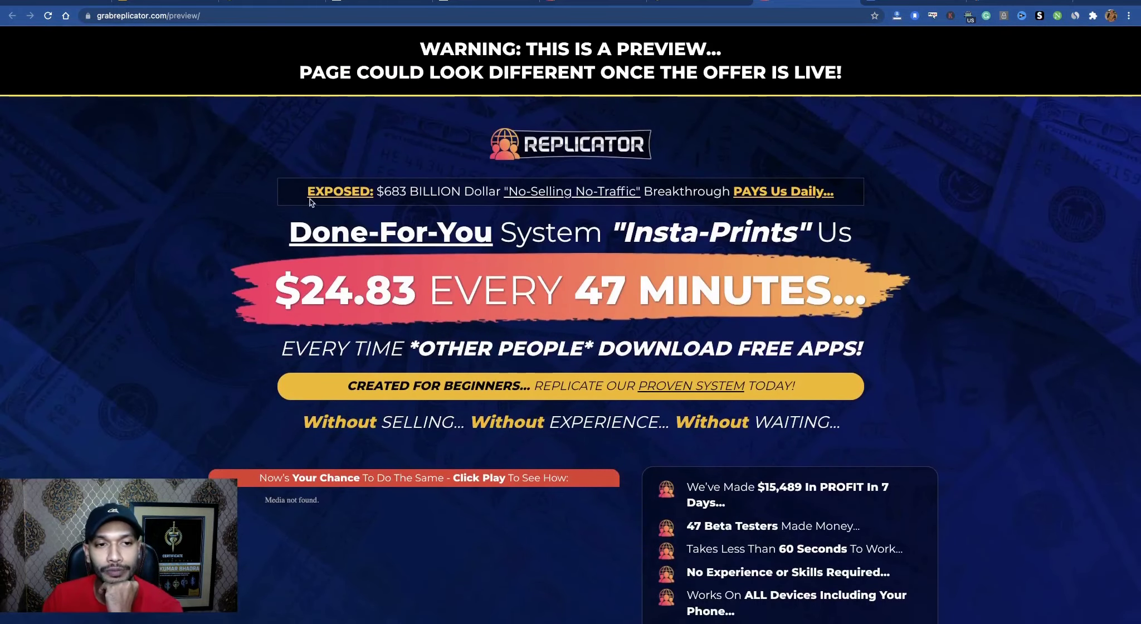
pyautogui.scroll(-1, 692, 259)
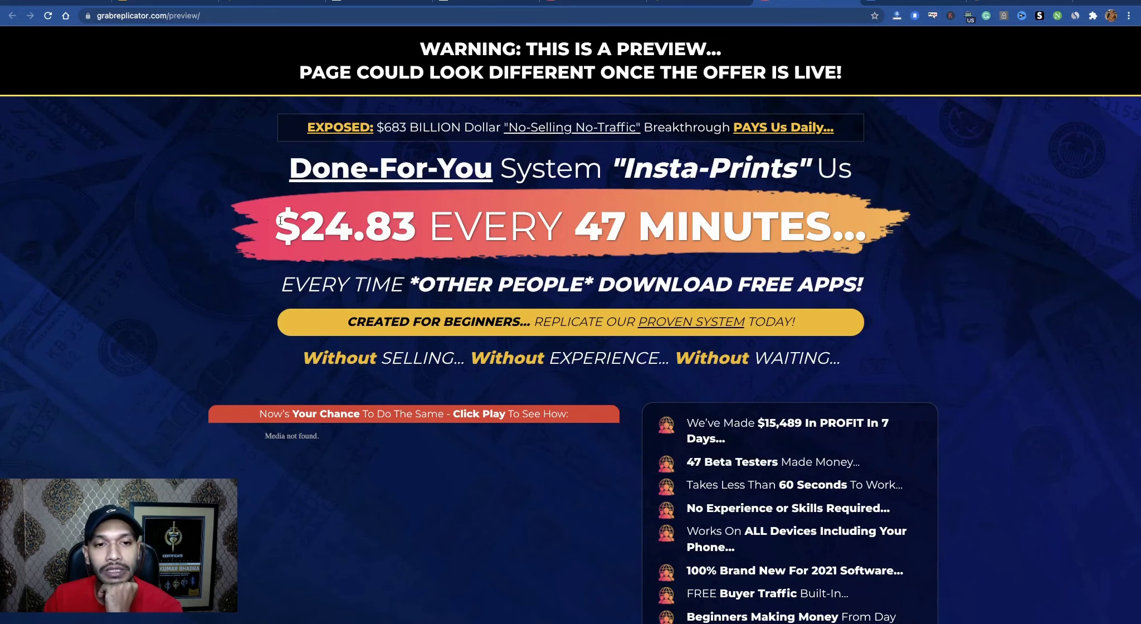
pyautogui.moveTo(280, 220); pyautogui.dragTo(843, 237)
pyautogui.click(674, 410)
pyautogui.scroll(-4, 674, 410)
pyautogui.moveTo(683, 198); pyautogui.dragTo(761, 460)
# Scroll through the rest of the offer, jump back to the top, then bring up the Google Docs article.
pyautogui.scroll(-5, 668, 374)
pyautogui.scroll(-20, 622, 364)
pyautogui.scroll(-20, 598, 362)
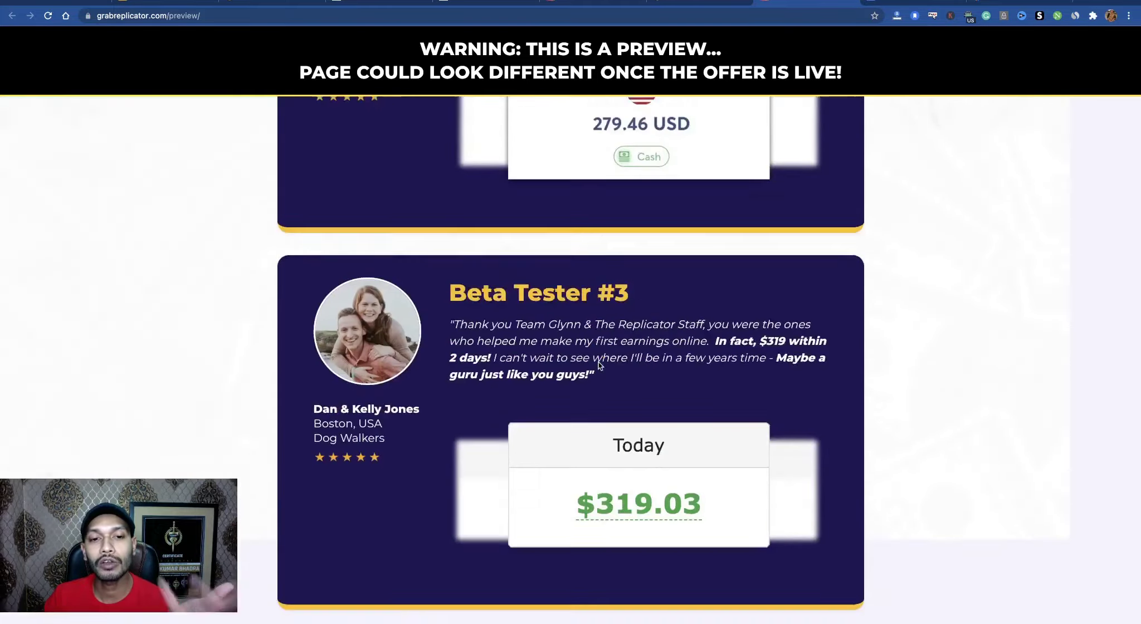
pyautogui.scroll(-20, 598, 362)
pyautogui.scroll(-20, 598, 366)
pyautogui.scroll(-20, 598, 366)
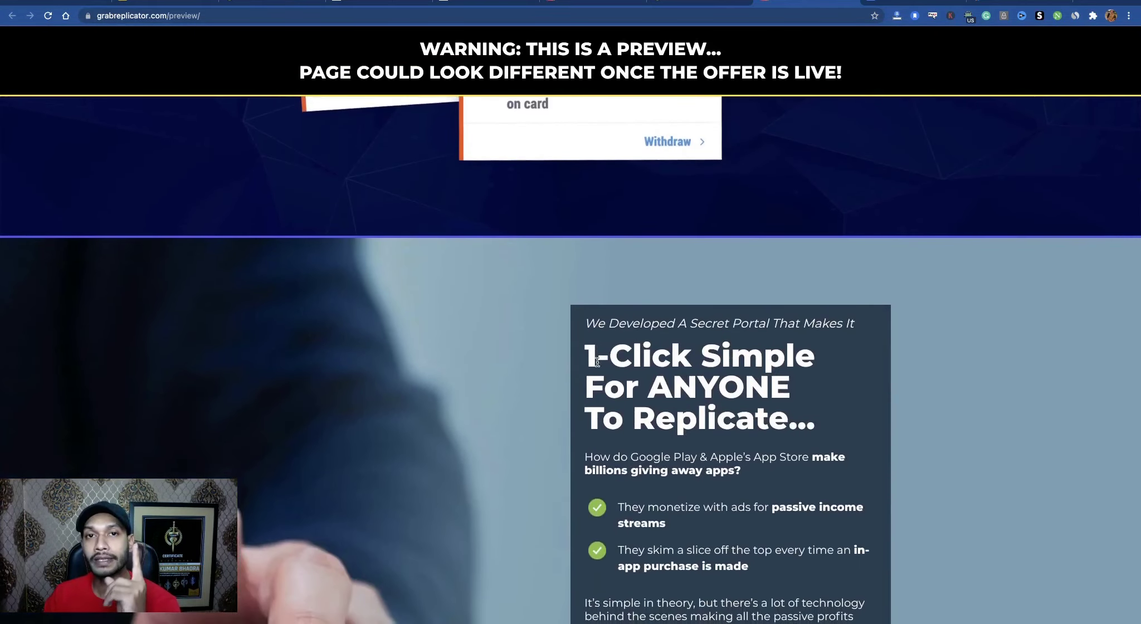
pyautogui.scroll(-15, 597, 362)
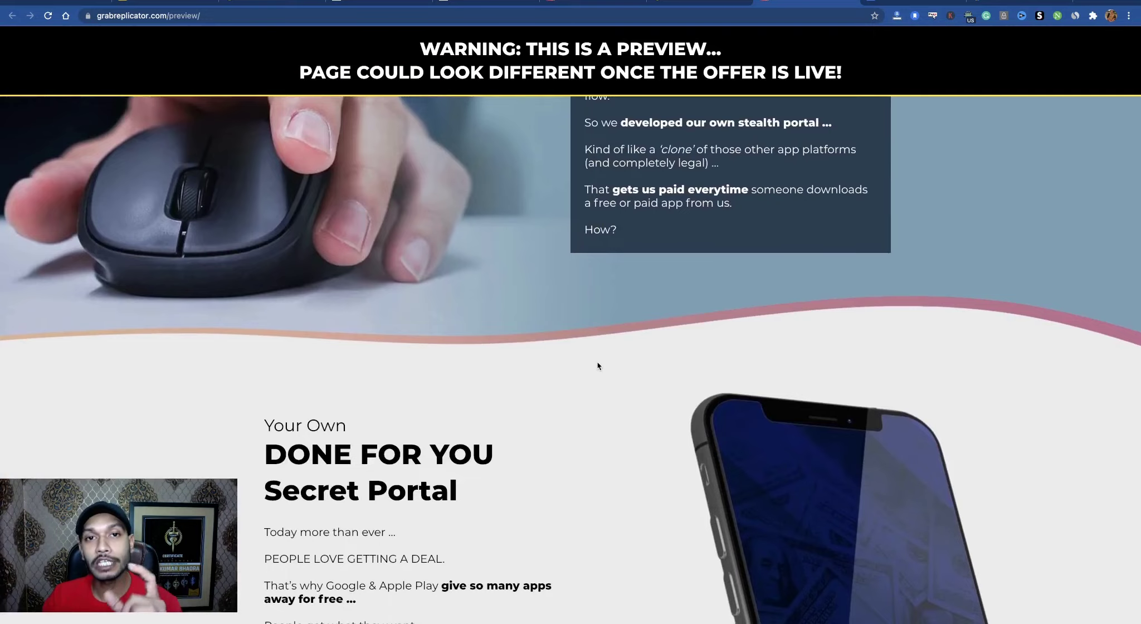
pyautogui.scroll(-20, 598, 366)
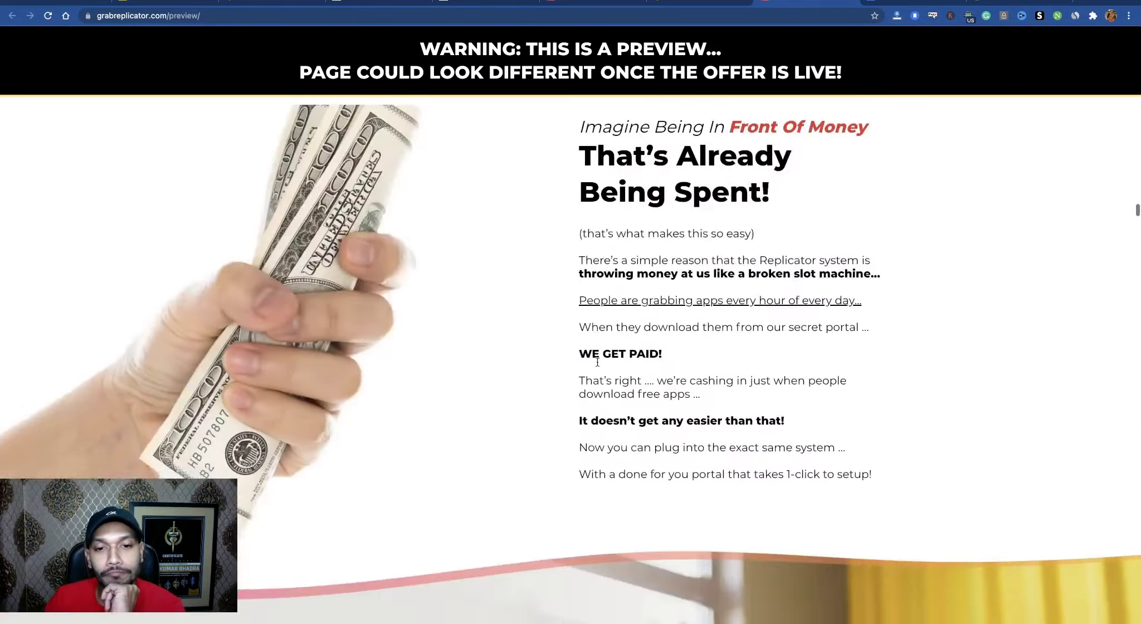
pyautogui.scroll(-20, 598, 366)
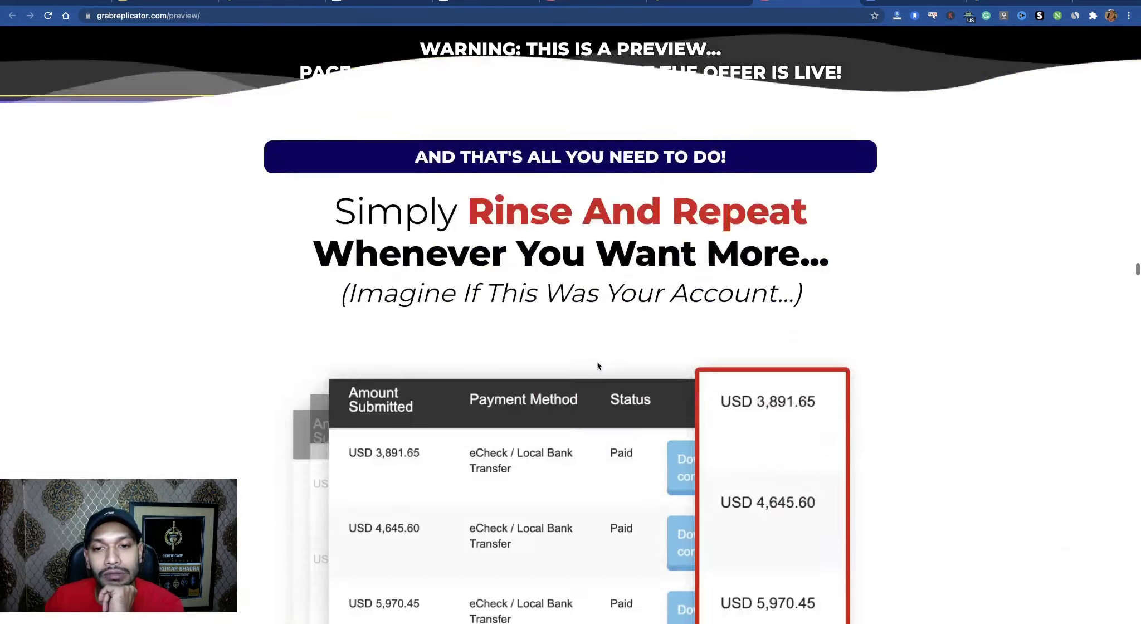
pyautogui.scroll(-20, 598, 366)
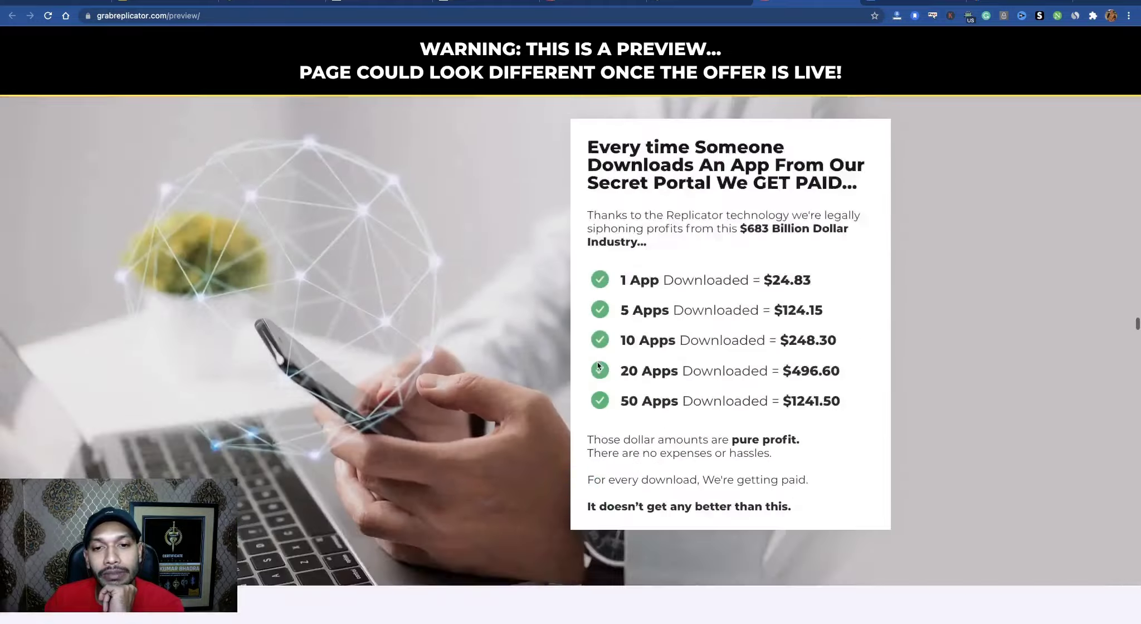
pyautogui.scroll(-20, 598, 366)
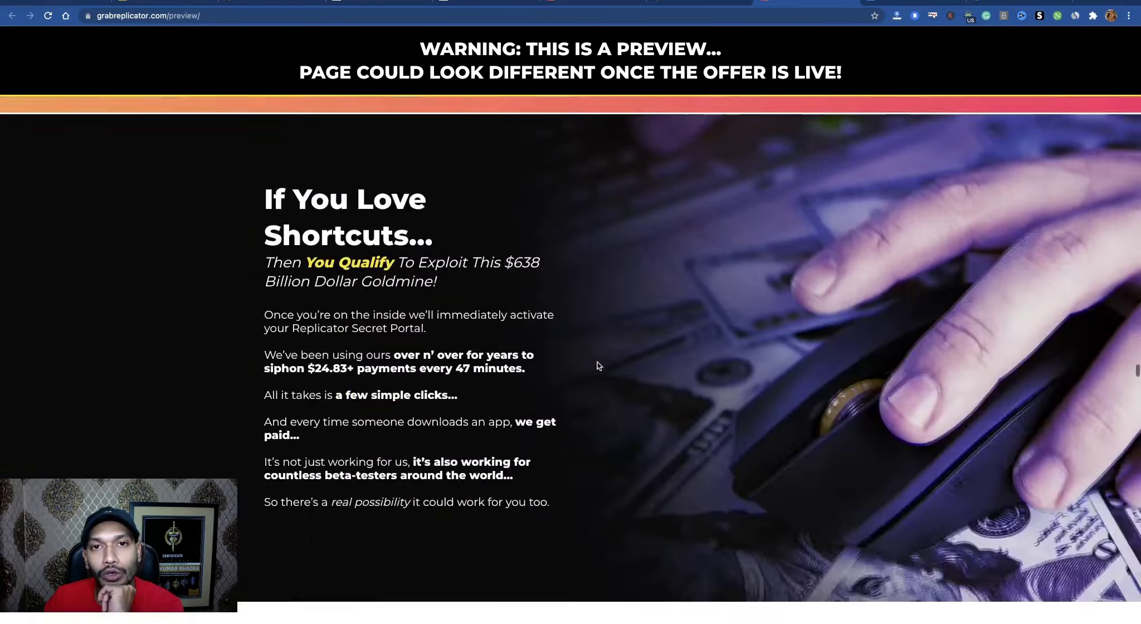
pyautogui.scroll(-20, 598, 363)
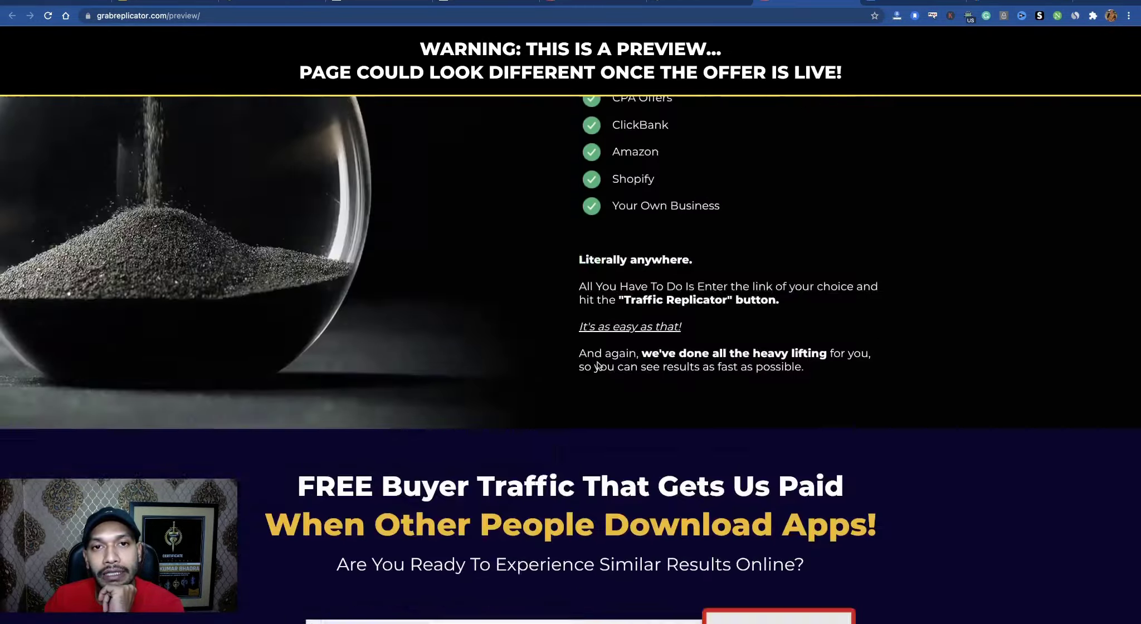
pyautogui.scroll(-20, 598, 365)
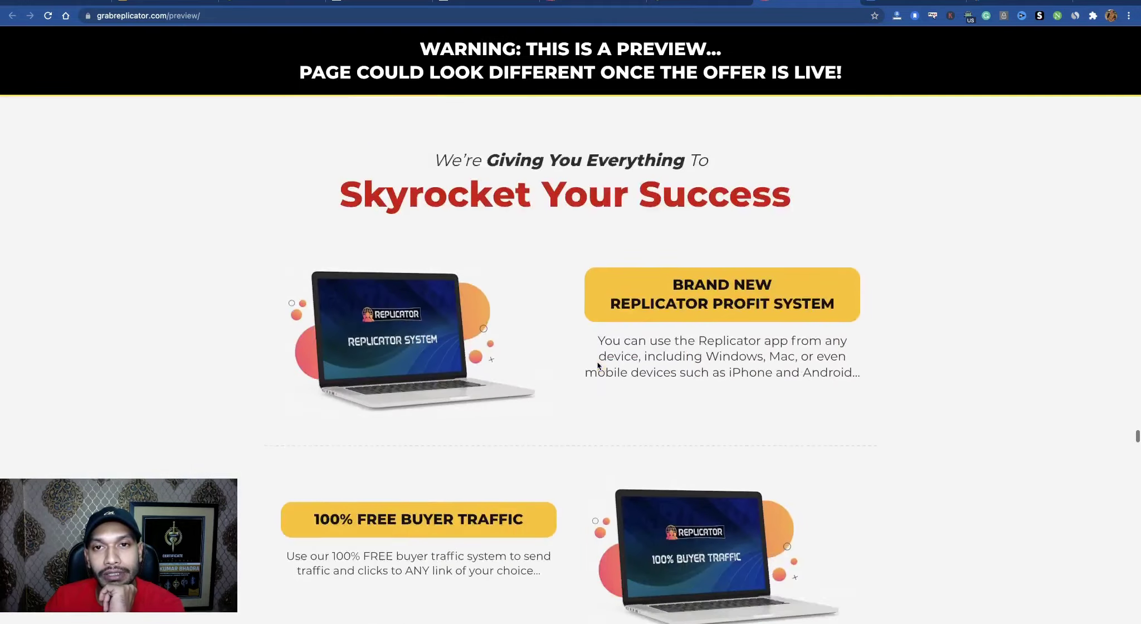
pyautogui.scroll(-20, 599, 366)
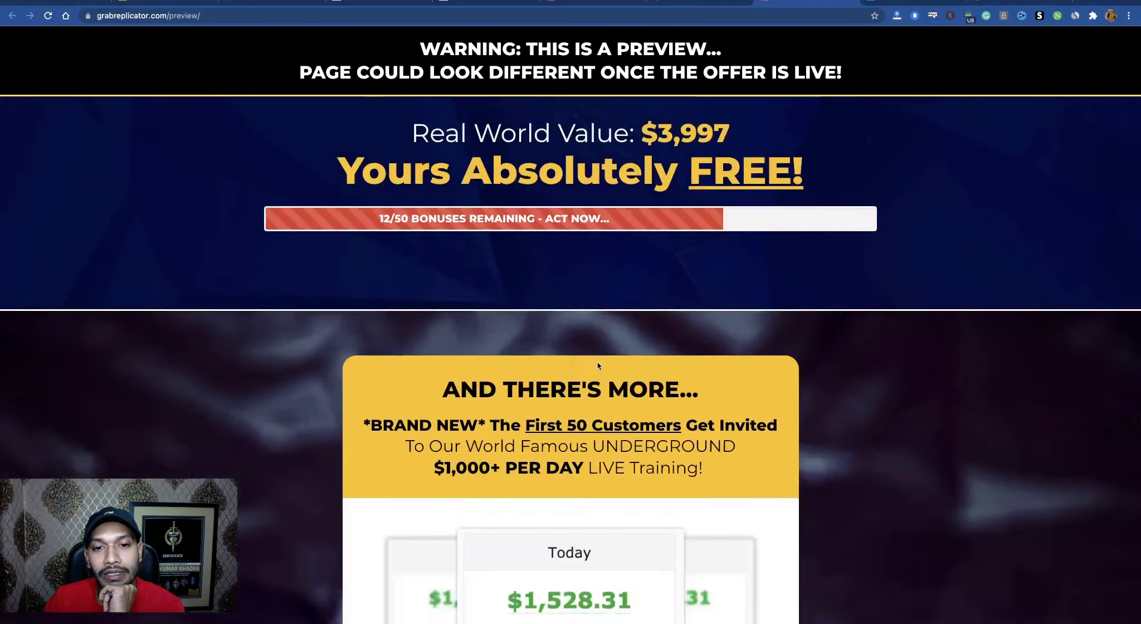
pyautogui.scroll(15, 598, 365)
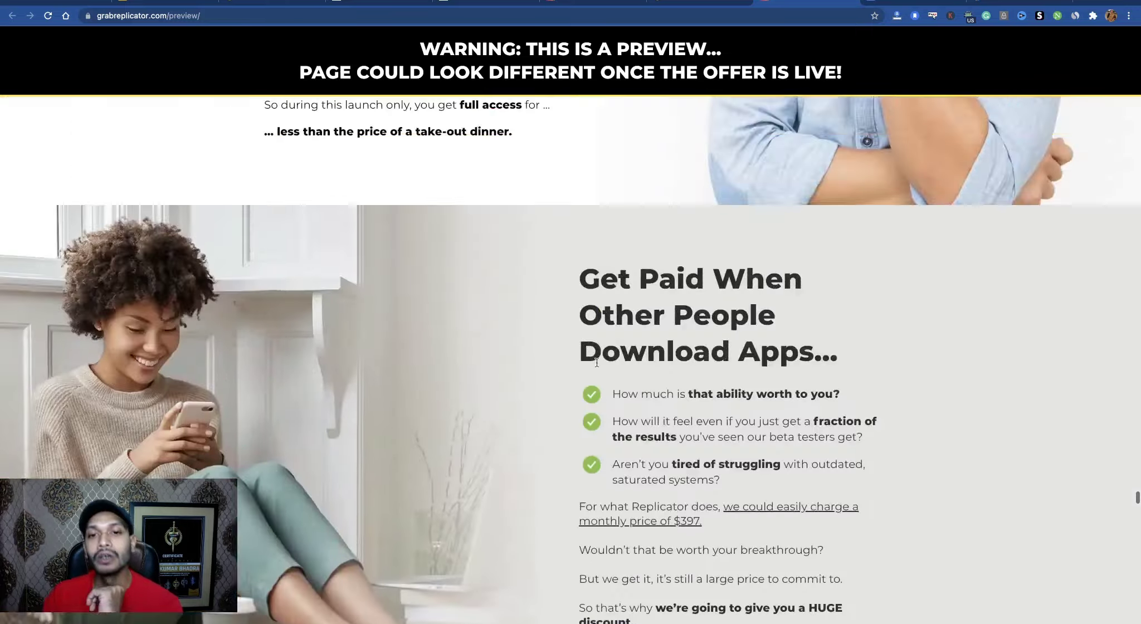
pyautogui.scroll(20, 598, 366)
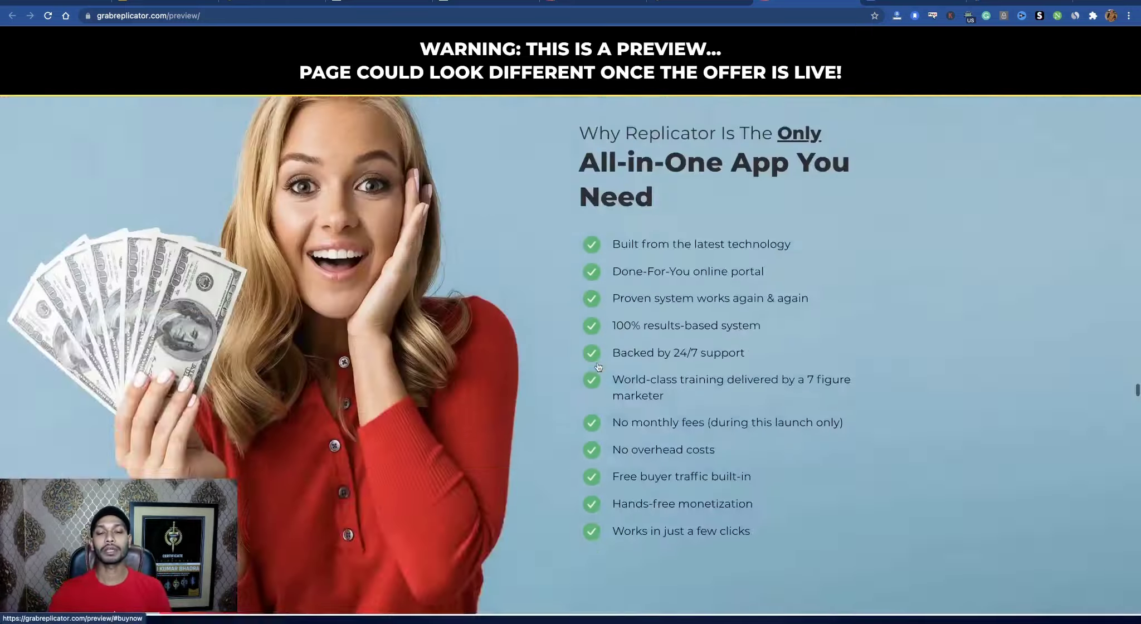
pyautogui.scroll(20, 599, 366)
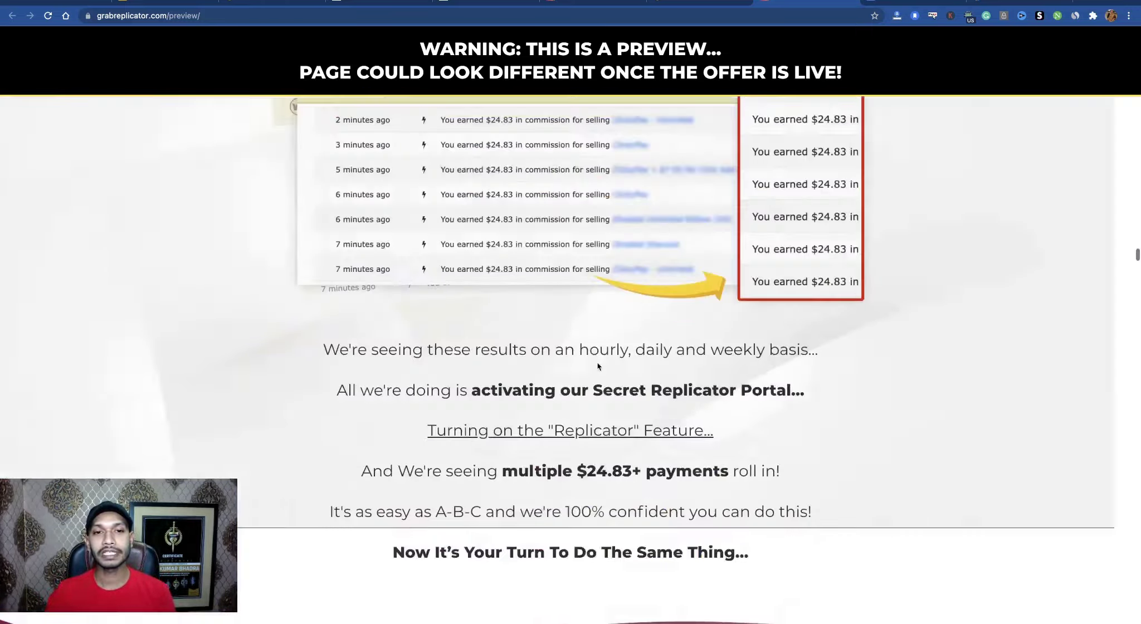
pyautogui.scroll(20, 598, 367)
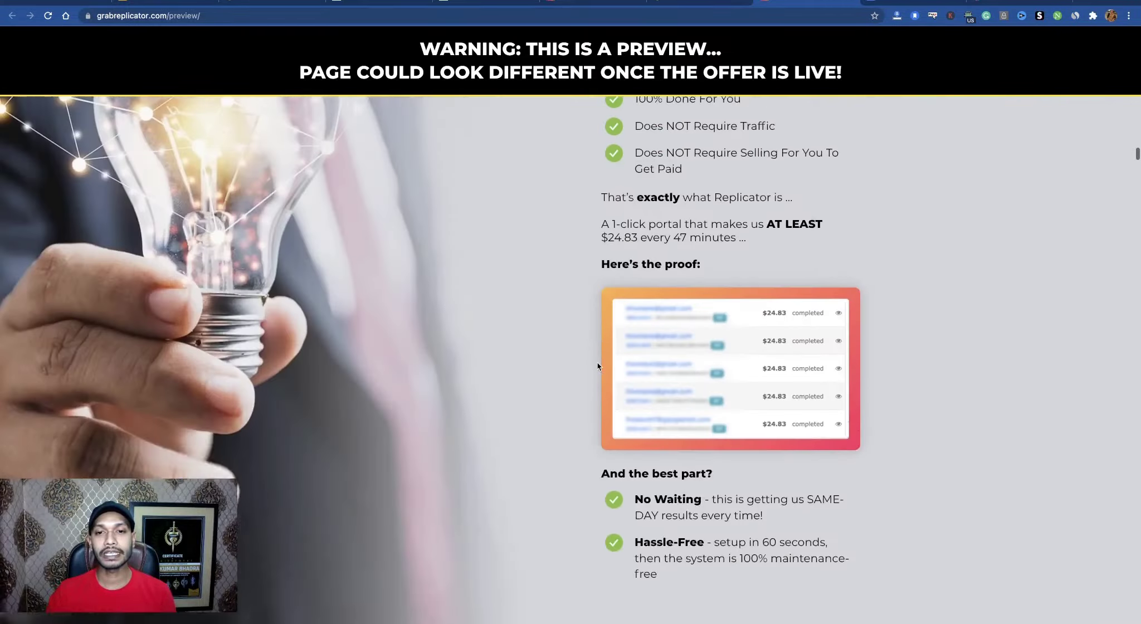
pyautogui.scroll(-20, 598, 363)
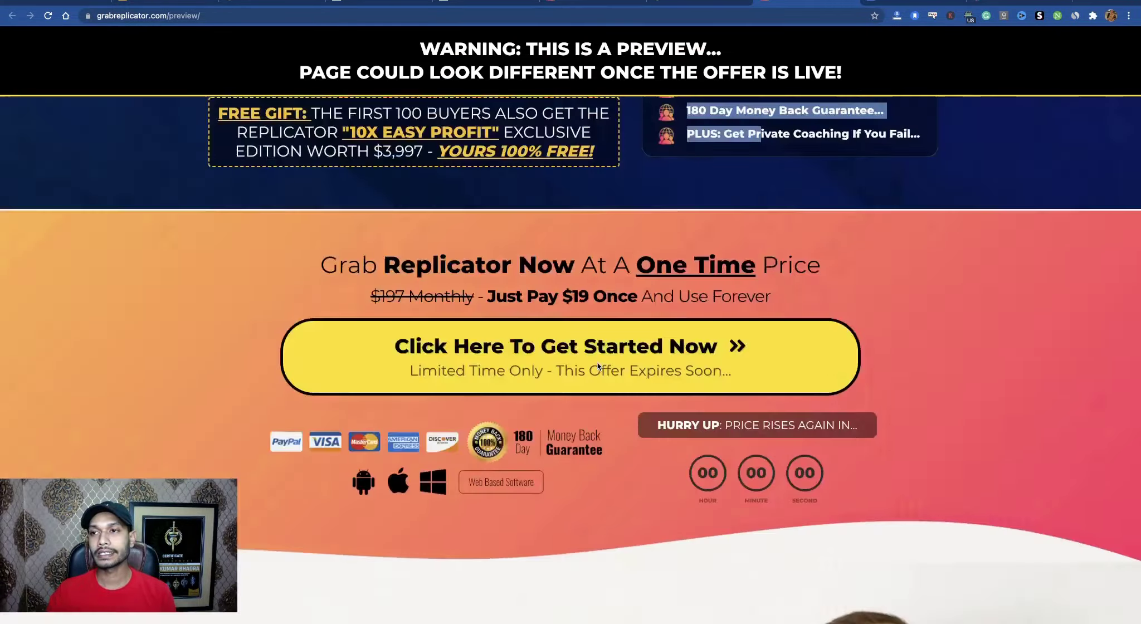
pyautogui.click(597, 366)
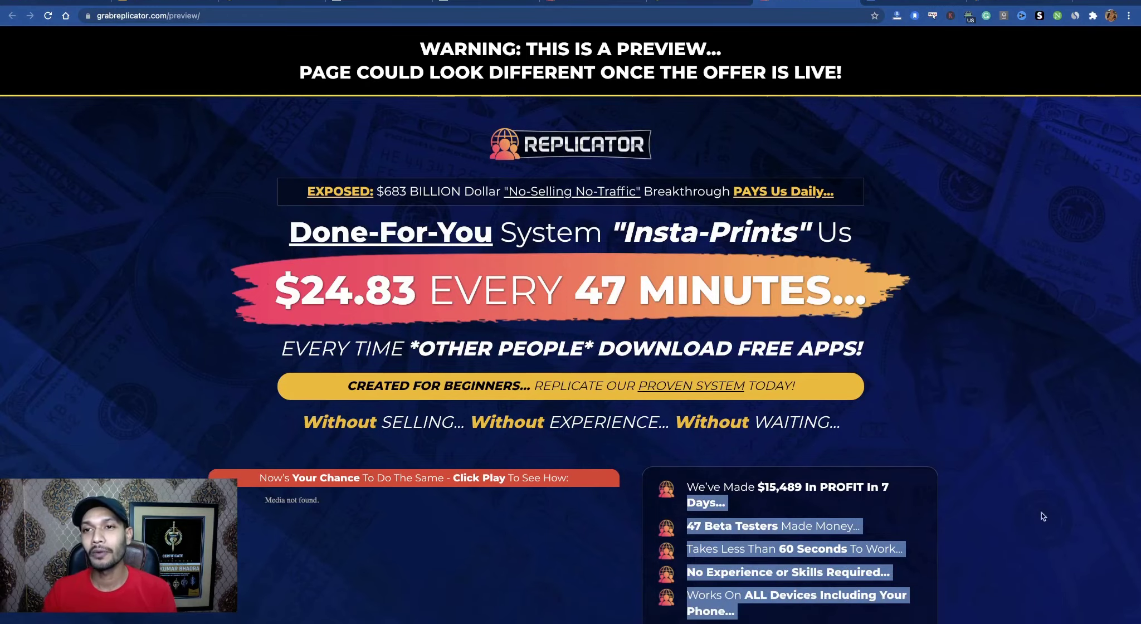
pyautogui.click(898, 2)
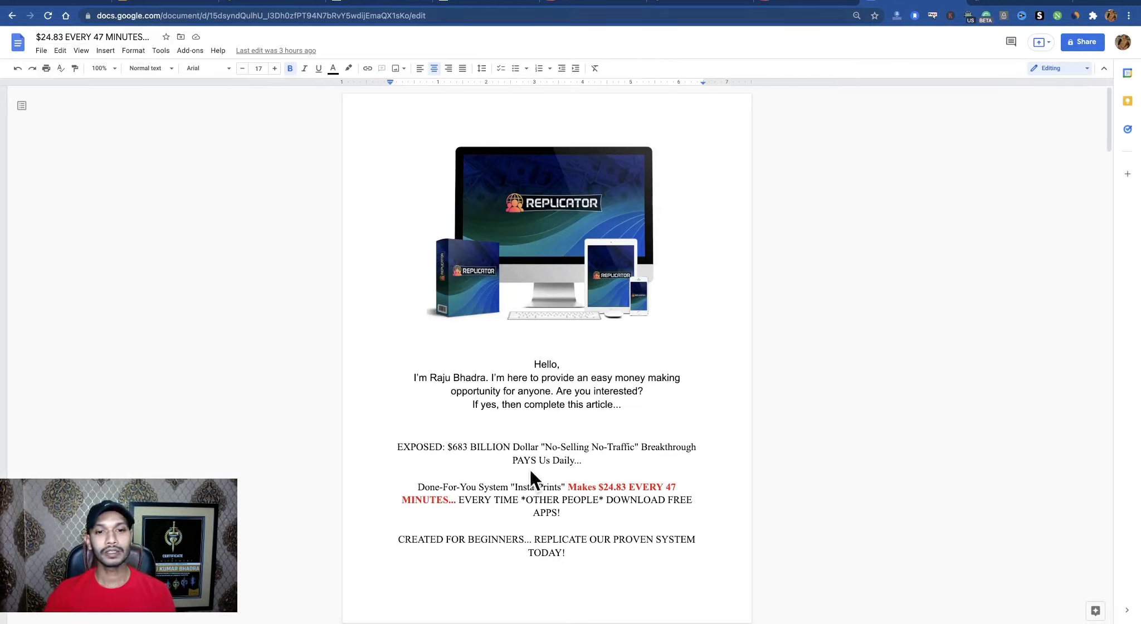
# Scan the article's headlines, place the cursor in the EXPOSED line, then return to the sales preview.
pyautogui.scroll(-5, 542, 435)
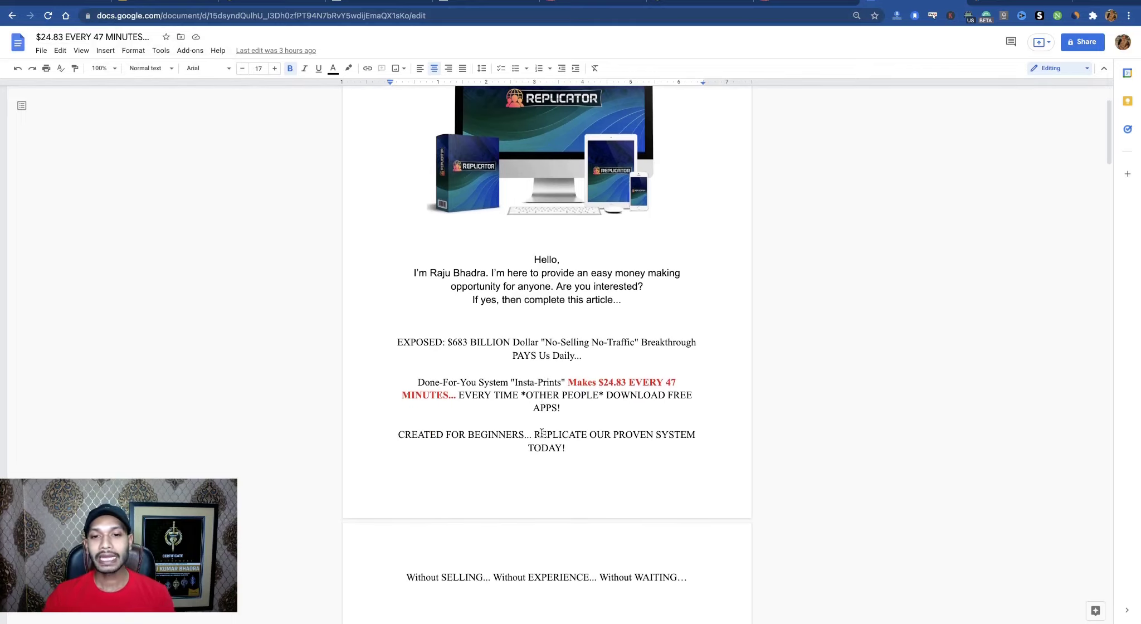
pyautogui.scroll(1, 560, 321)
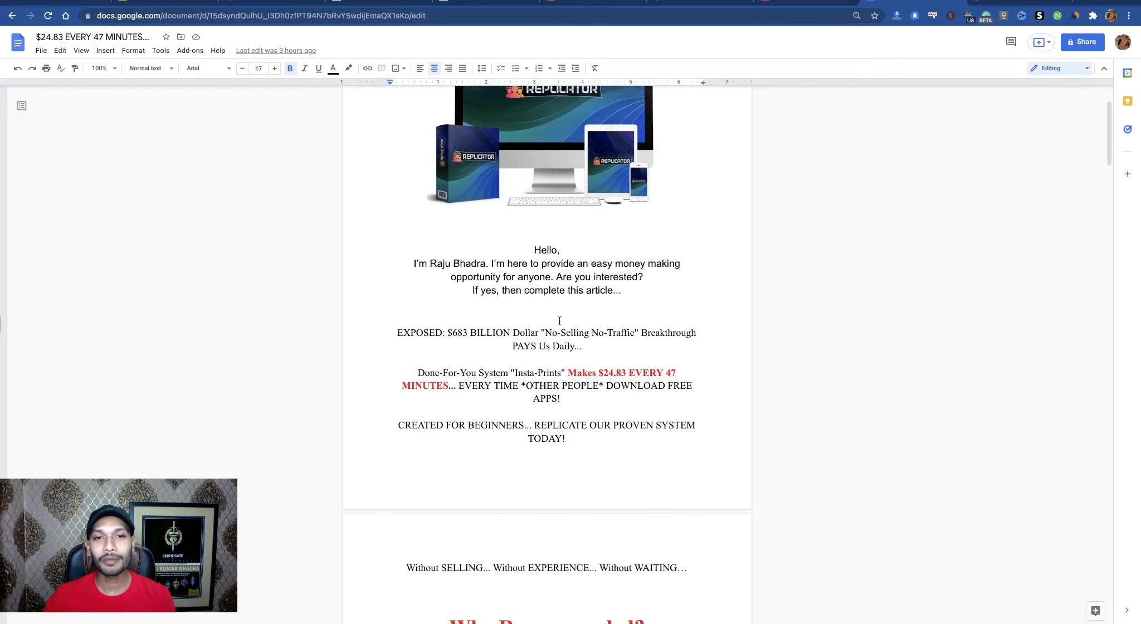
pyautogui.scroll(3, 602, 290)
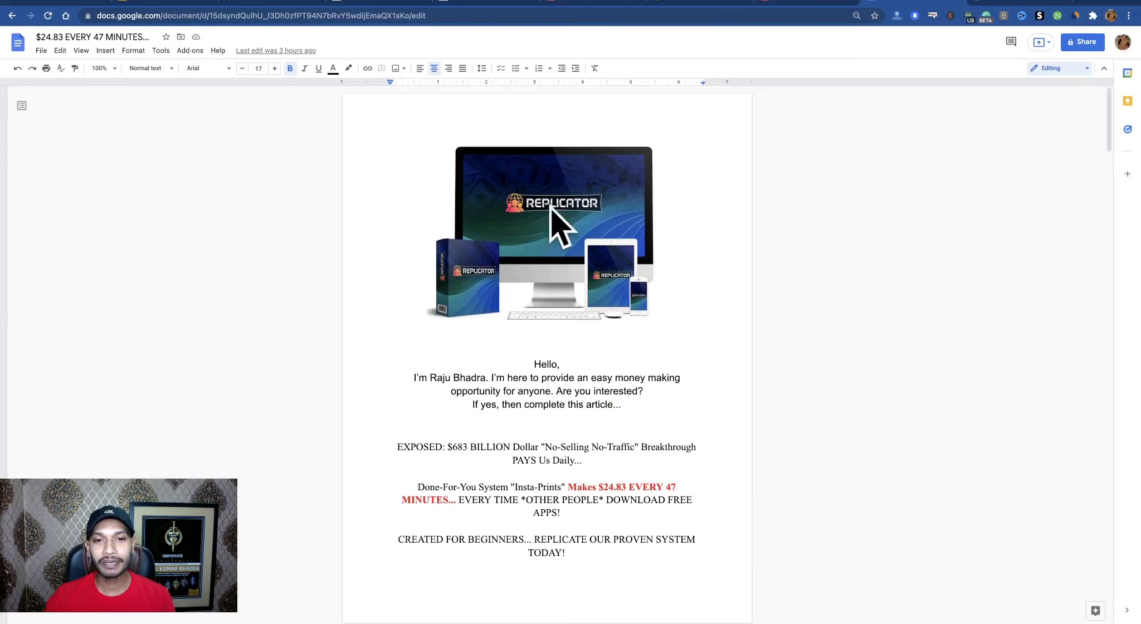
pyautogui.scroll(-3, 535, 251)
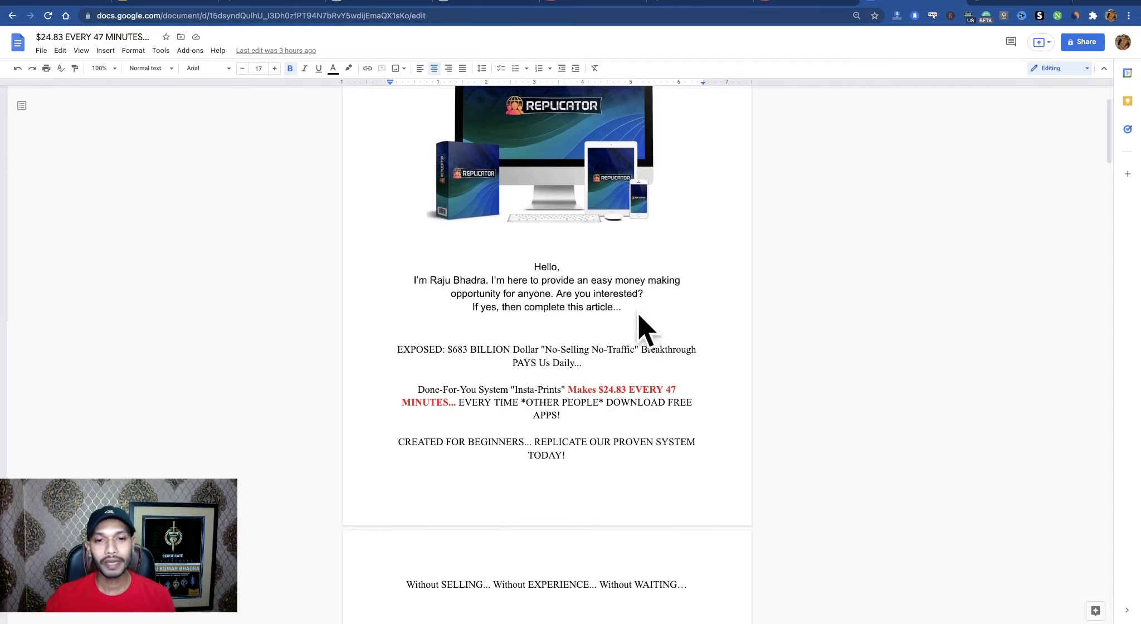
pyautogui.scroll(-2, 450, 296)
pyautogui.scroll(-3, 539, 332)
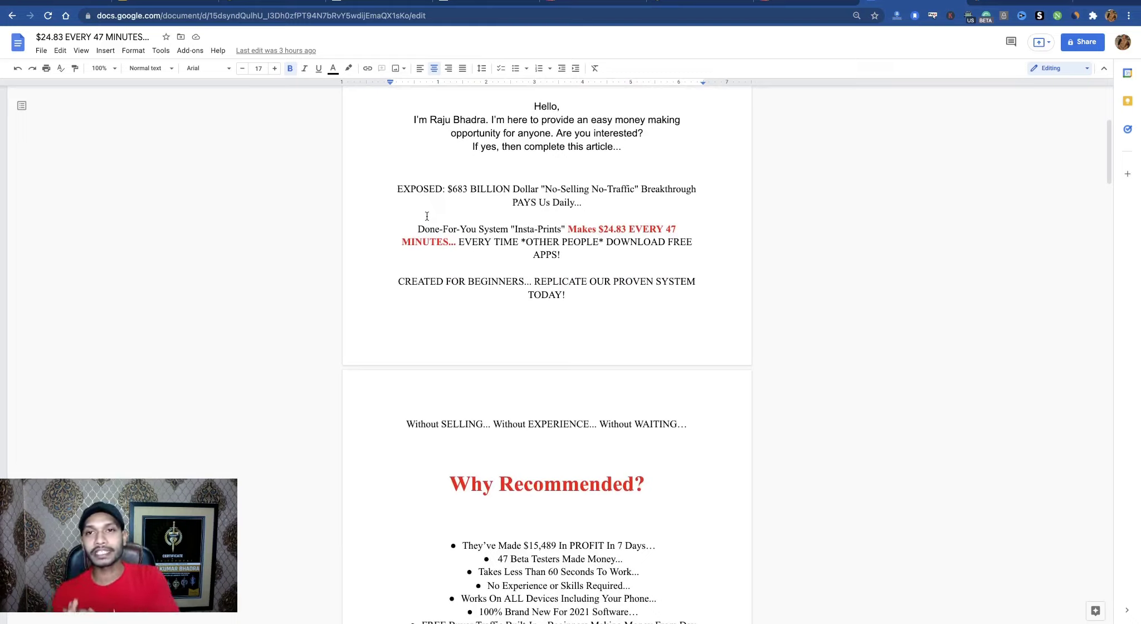
pyautogui.click(405, 189)
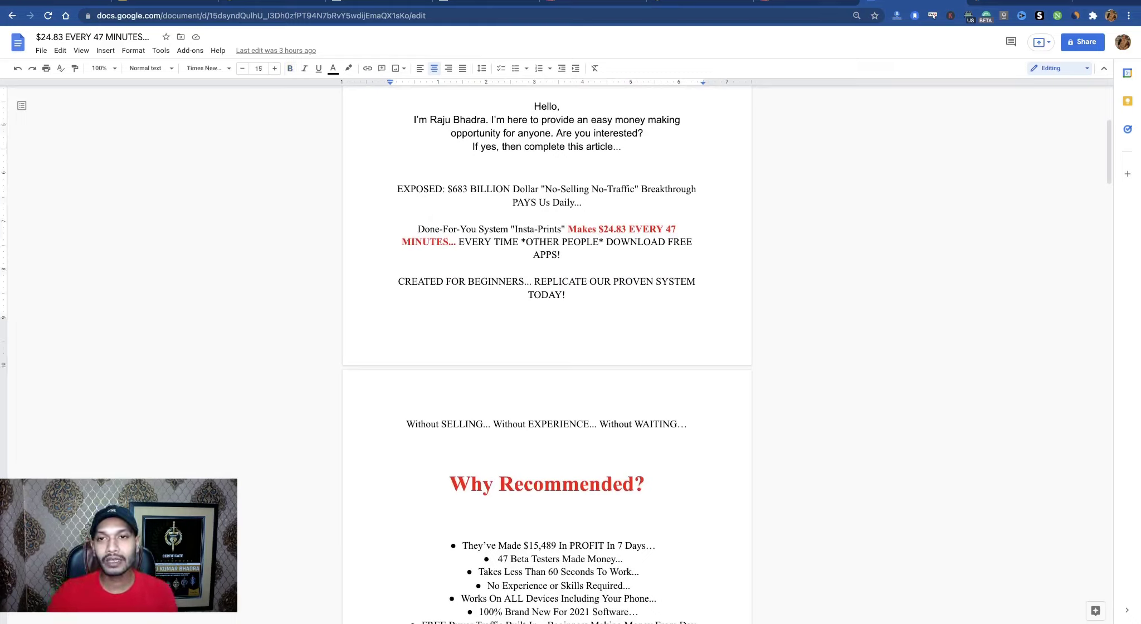
pyautogui.click(796, 2)
pyautogui.moveTo(291, 224); pyautogui.dragTo(852, 423)
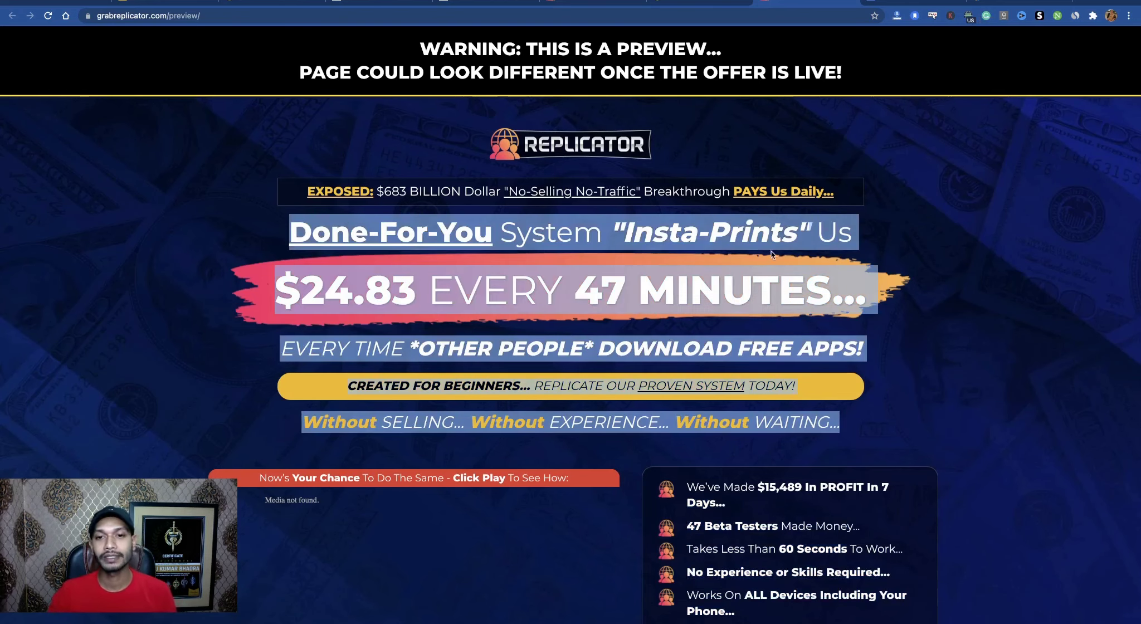
pyautogui.rightClick(599, 284)
pyautogui.click(623, 309)
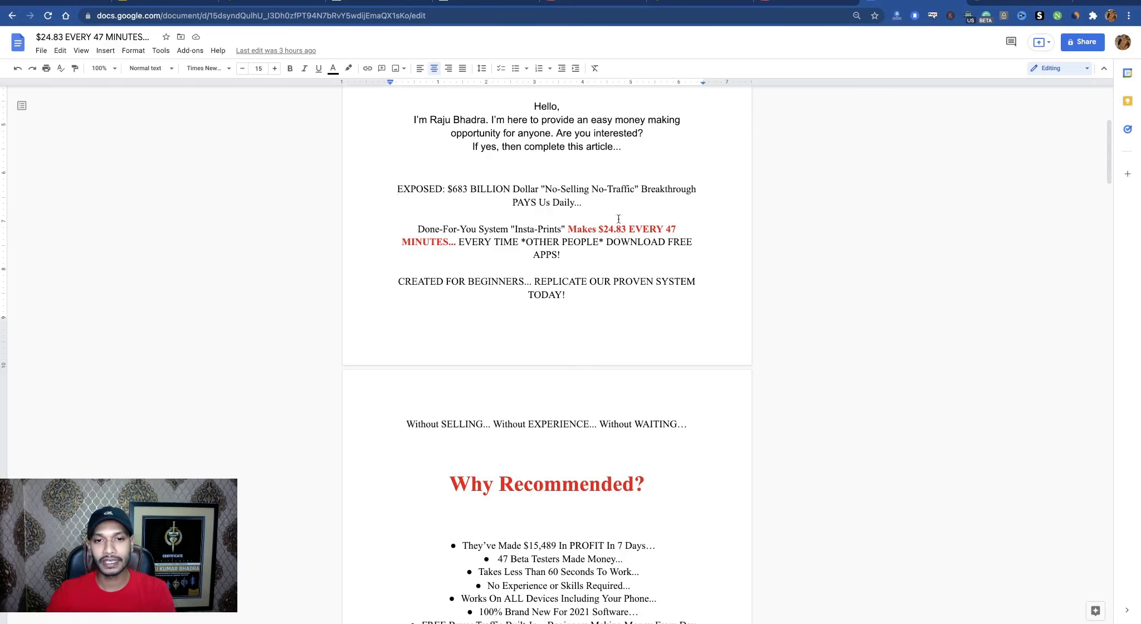
pyautogui.scroll(-4, 557, 251)
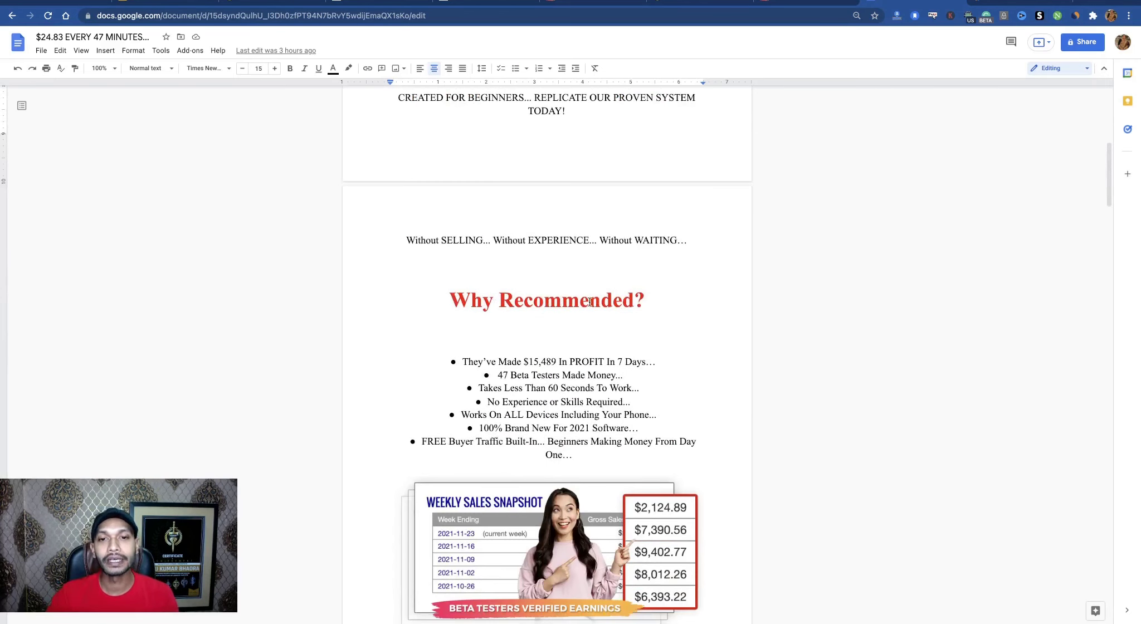
pyautogui.scroll(-2, 490, 333)
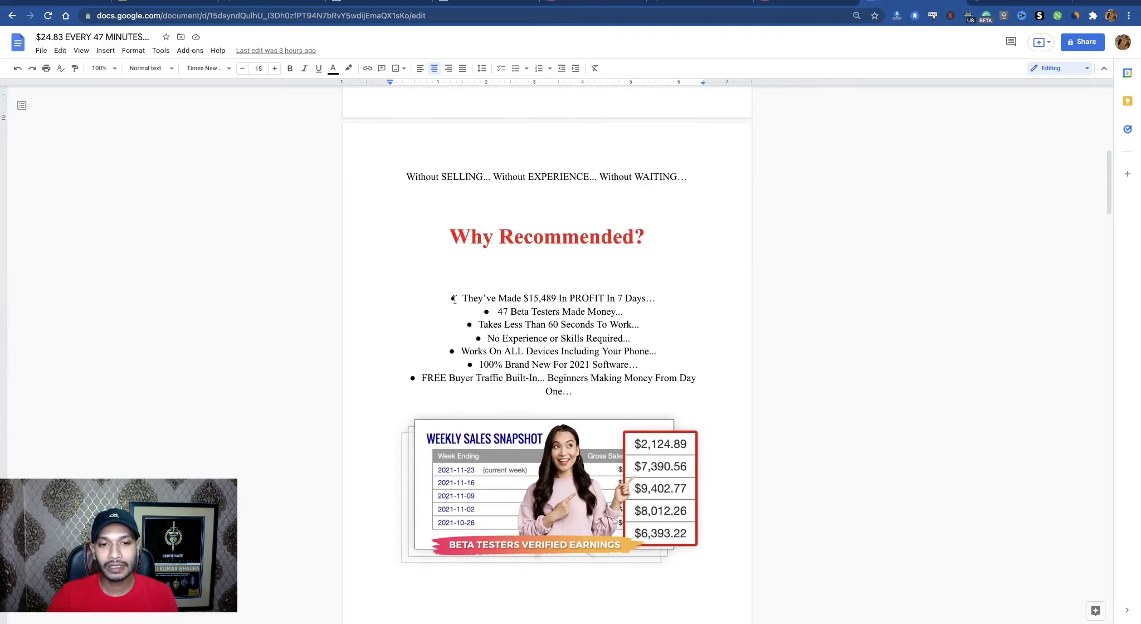
pyautogui.click(807, 3)
pyautogui.scroll(-5, 695, 239)
pyautogui.moveTo(695, 240); pyautogui.dragTo(880, 475)
pyautogui.scroll(-4, 817, 277)
pyautogui.scroll(-10, 817, 277)
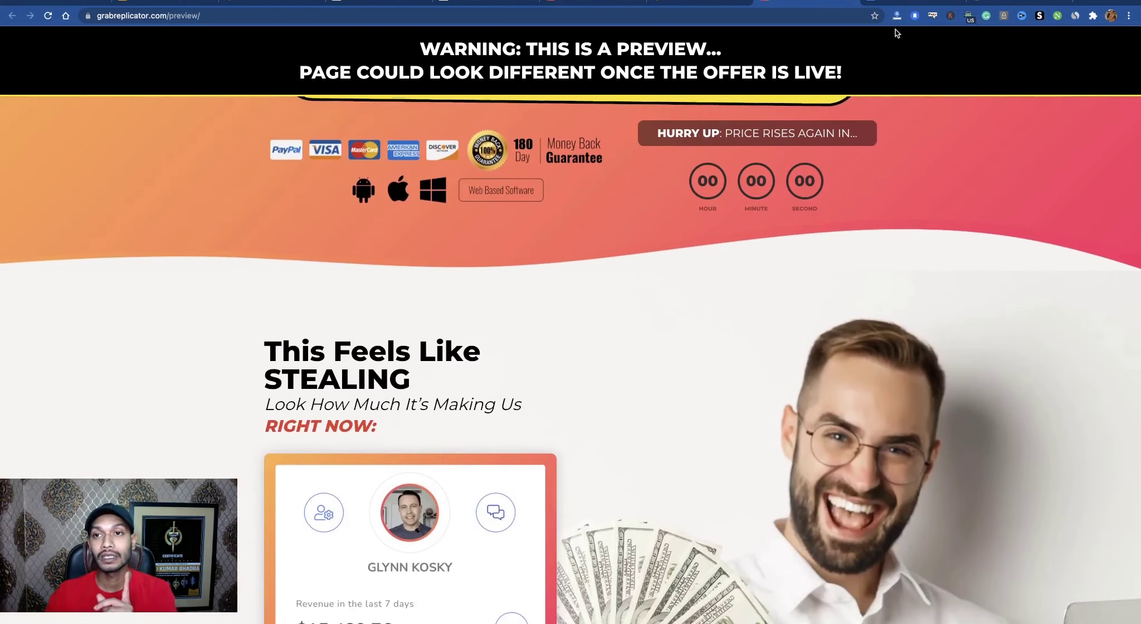
pyautogui.click(895, 1)
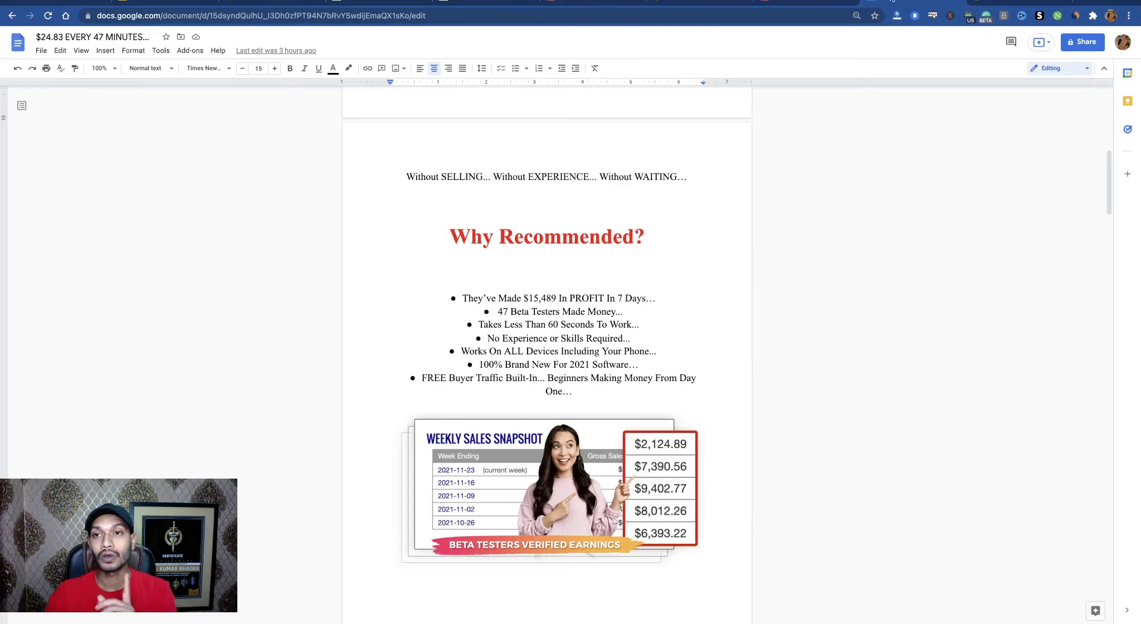
pyautogui.scroll(-4, 580, 316)
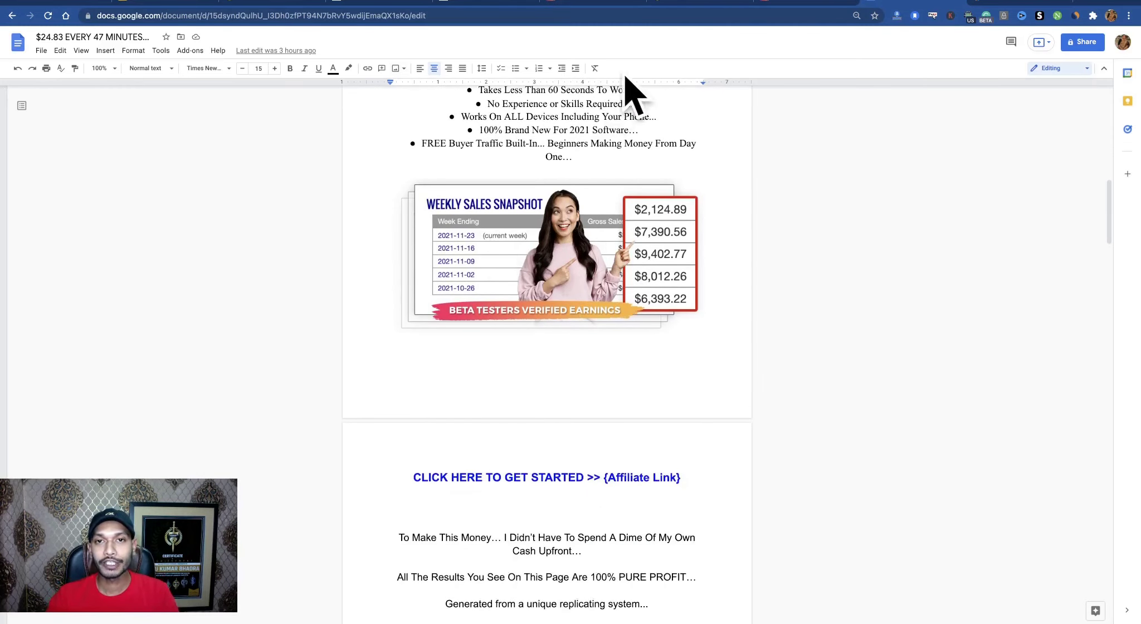
pyautogui.click(788, 3)
pyautogui.scroll(-20, 616, 302)
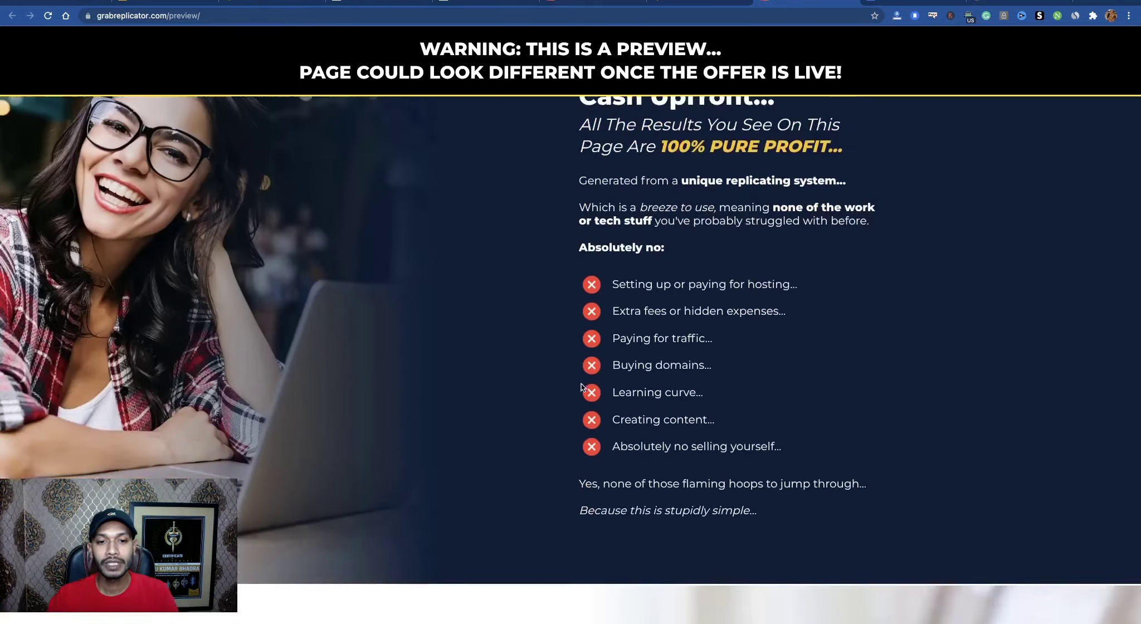
pyautogui.scroll(6, 566, 411)
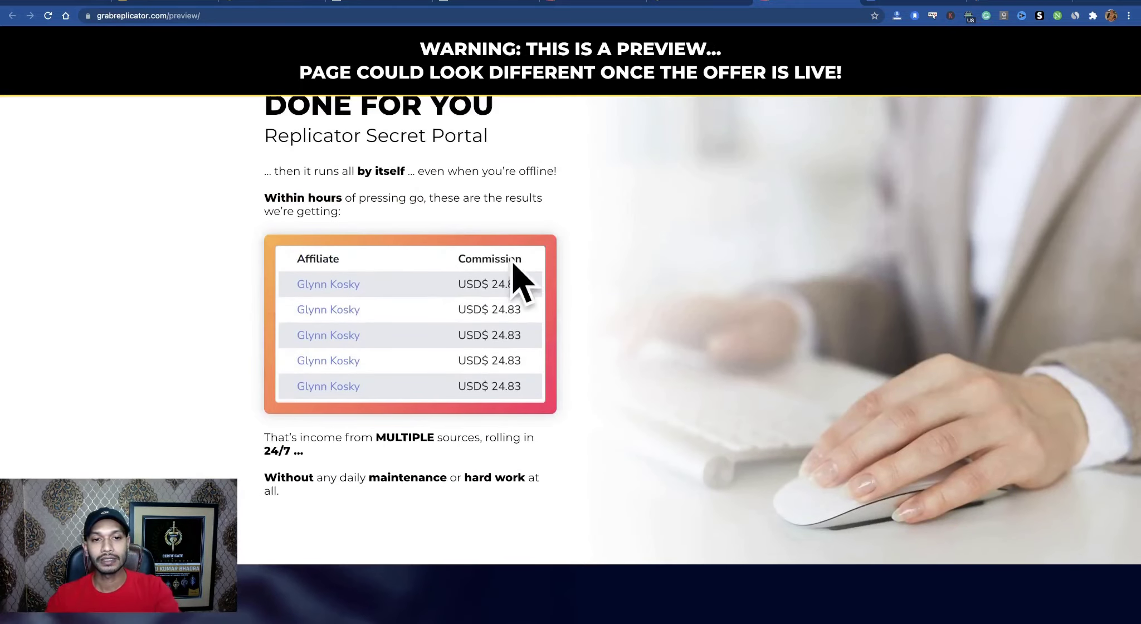
pyautogui.scroll(-12, 543, 291)
pyautogui.scroll(-20, 542, 290)
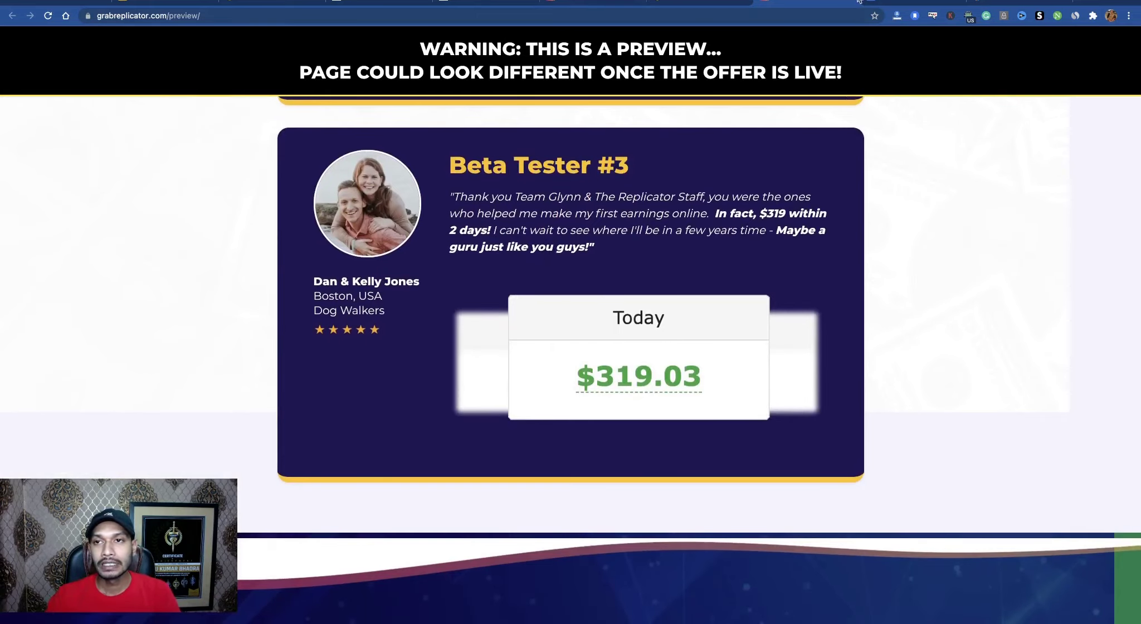
pyautogui.click(859, 1)
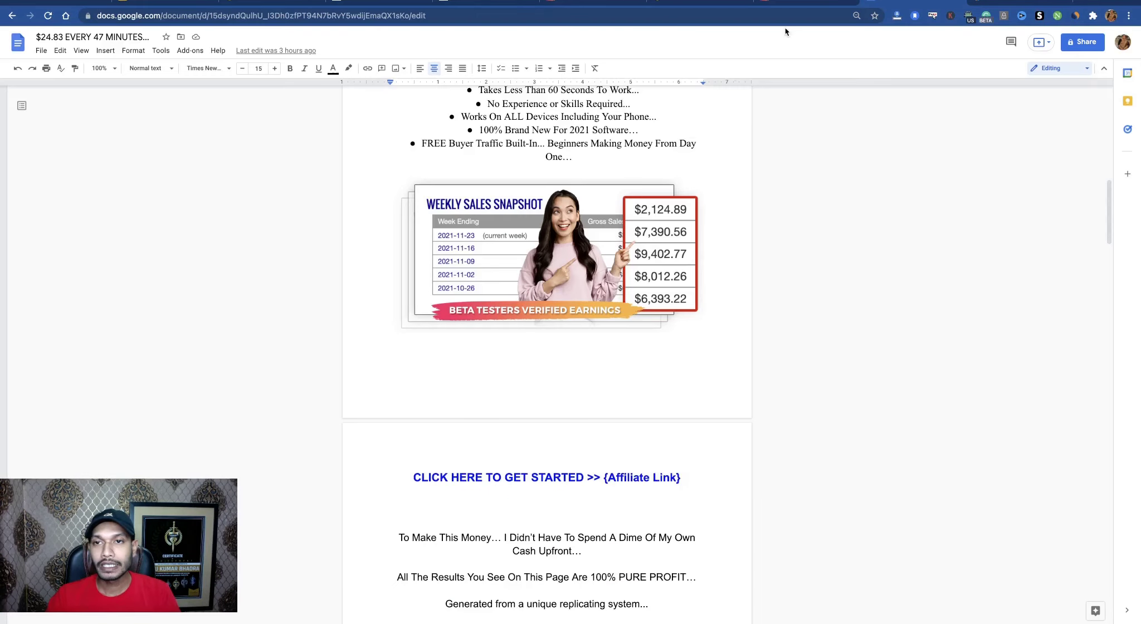
pyautogui.scroll(-5, 597, 433)
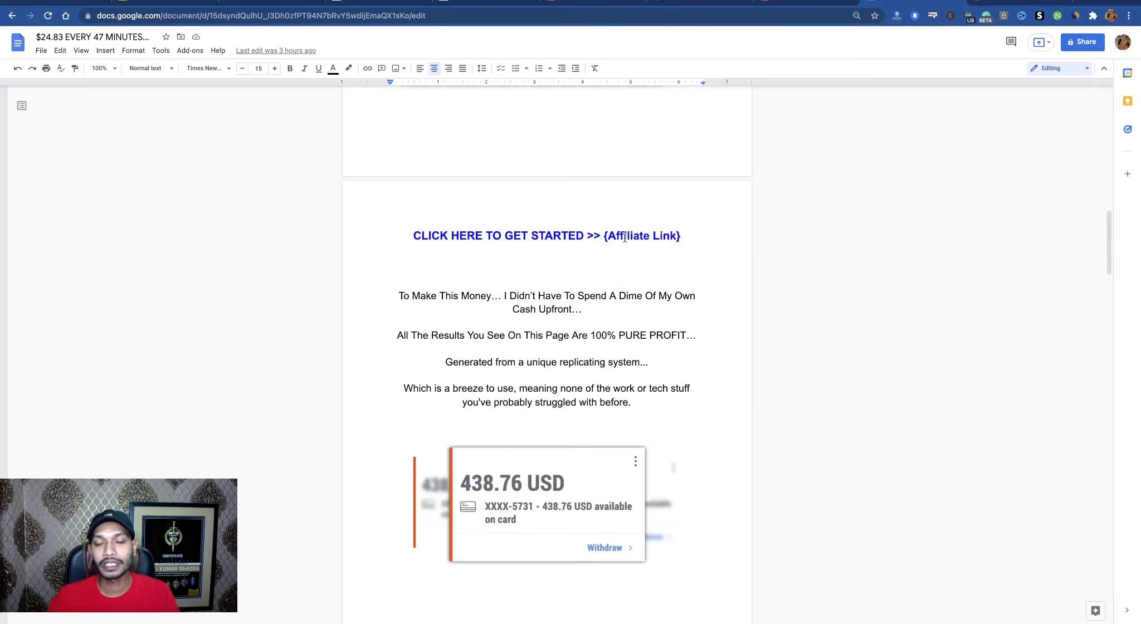
pyautogui.click(691, 5)
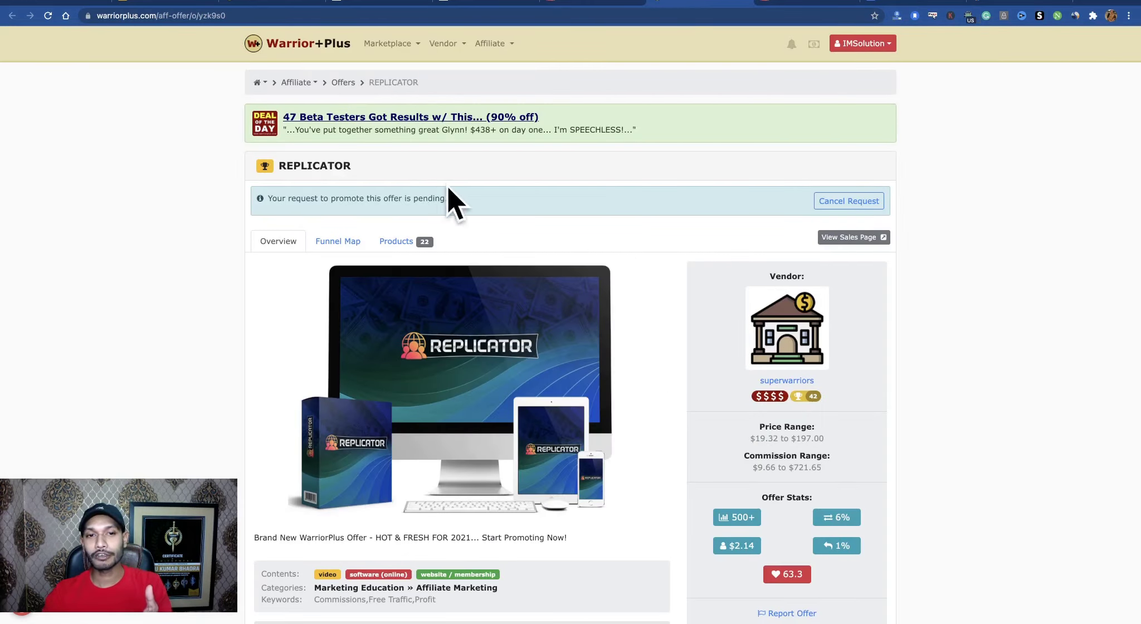
pyautogui.click(890, 5)
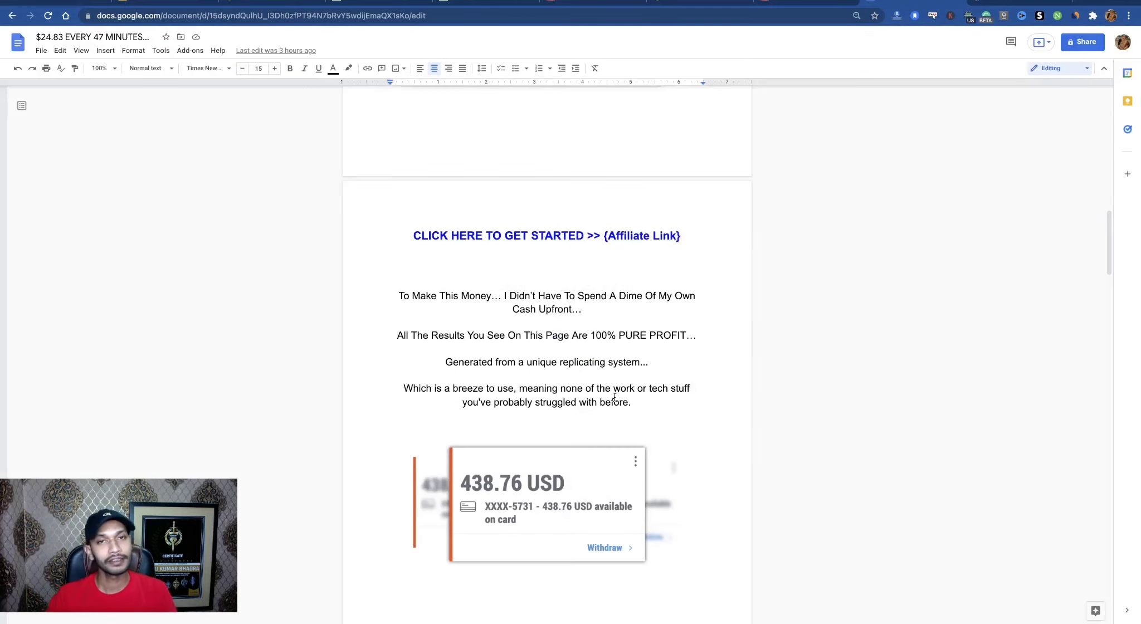
pyautogui.scroll(-8, 614, 397)
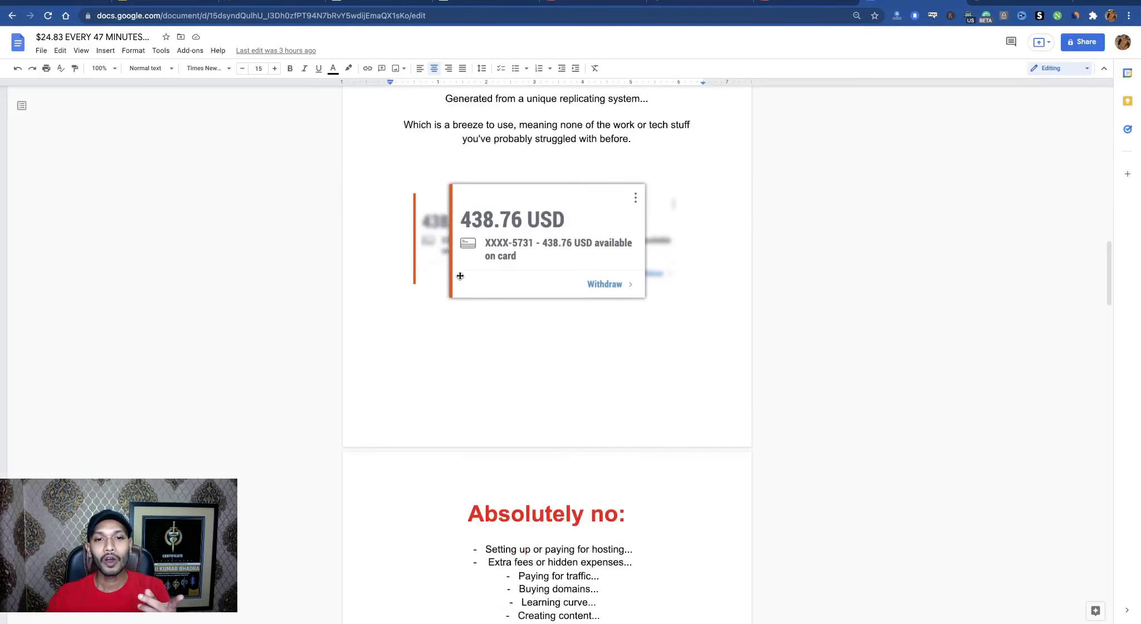
pyautogui.scroll(-3, 550, 281)
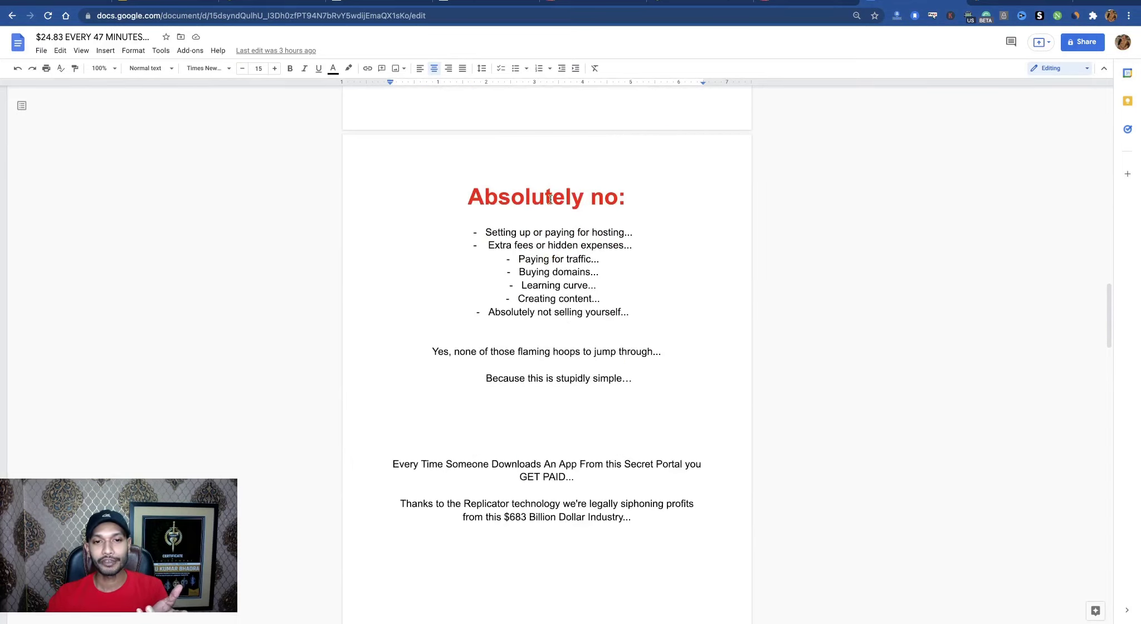
pyautogui.scroll(-9, 550, 281)
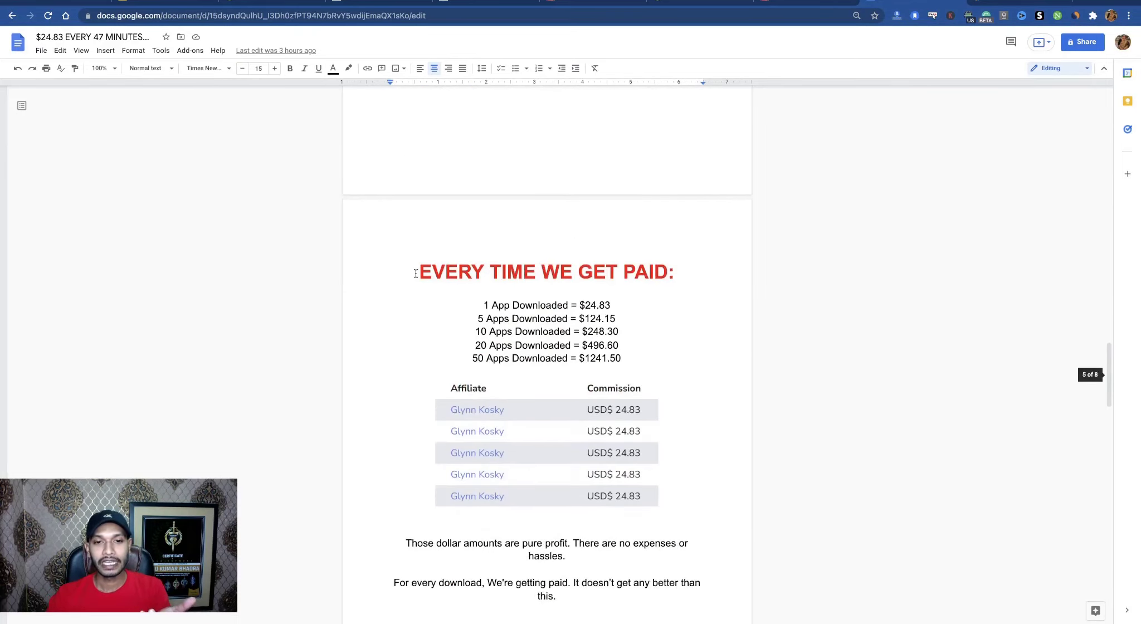
pyautogui.scroll(-8, 624, 309)
pyautogui.scroll(-7, 623, 320)
pyautogui.scroll(3, 408, 232)
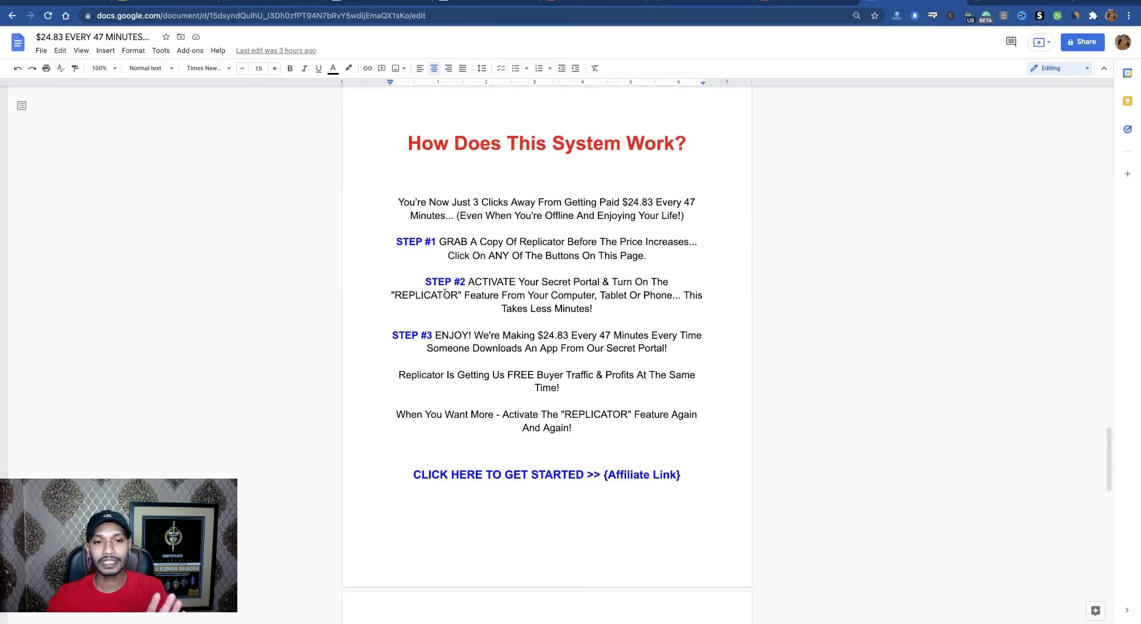
pyautogui.scroll(-7, 677, 365)
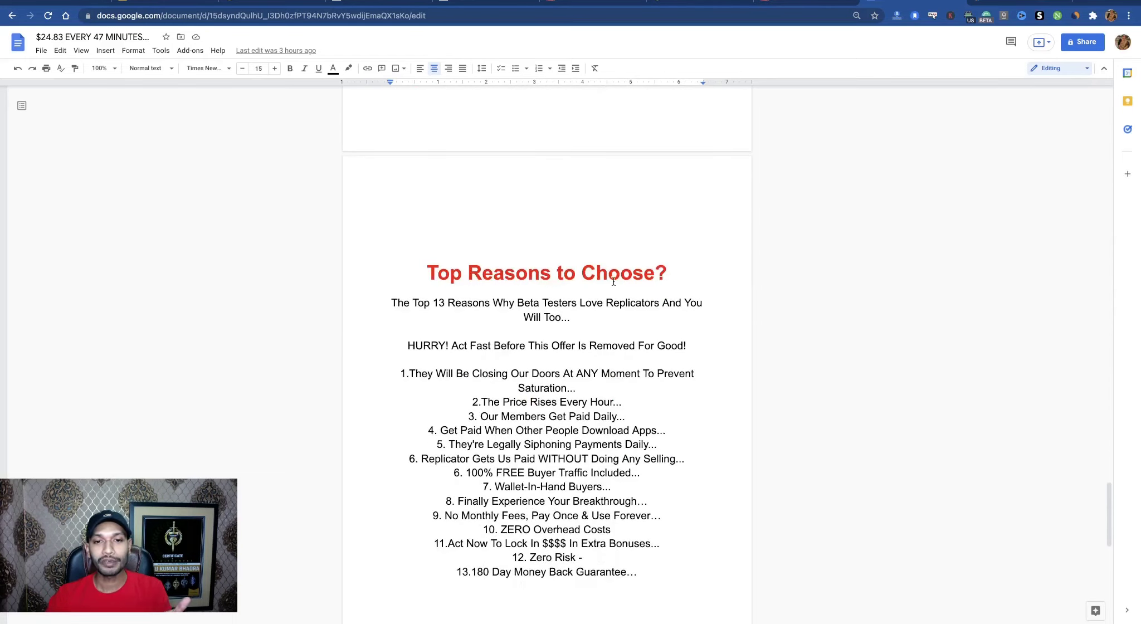
pyautogui.scroll(-3, 615, 280)
pyautogui.scroll(-6, 615, 280)
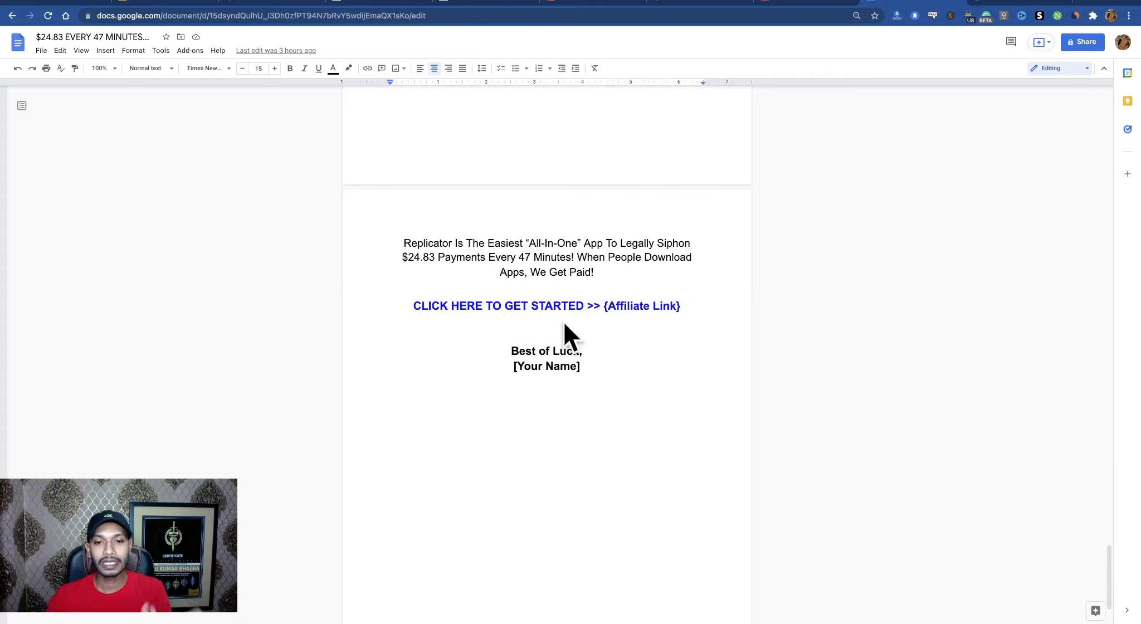
# Replace the '[Your Name]' placeholder under Best of Luck with the author's full name.
pyautogui.moveTo(590, 368); pyautogui.dragTo(508, 366)
pyautogui.write('R')
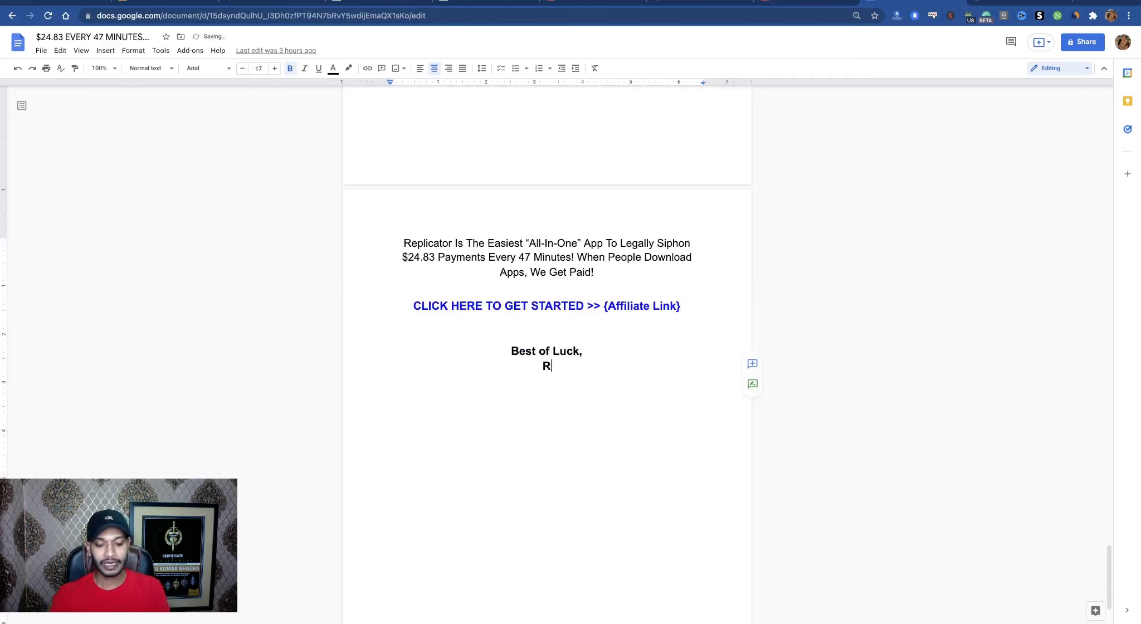
pyautogui.write('aju Bhadra')
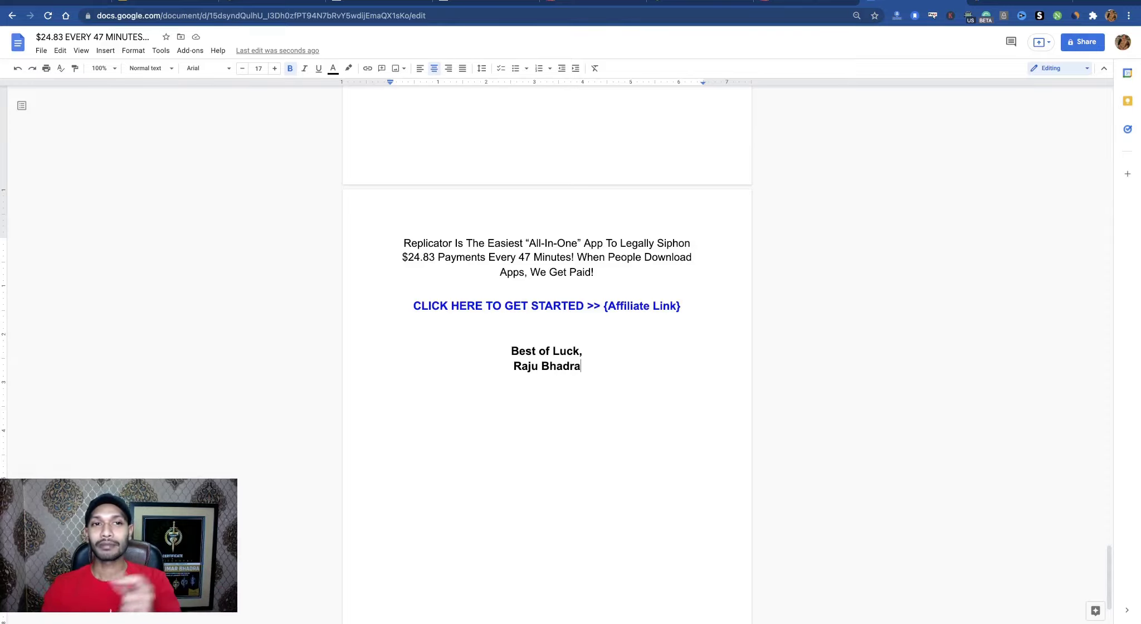
pyautogui.scroll(20, 595, 337)
pyautogui.scroll(10, 595, 336)
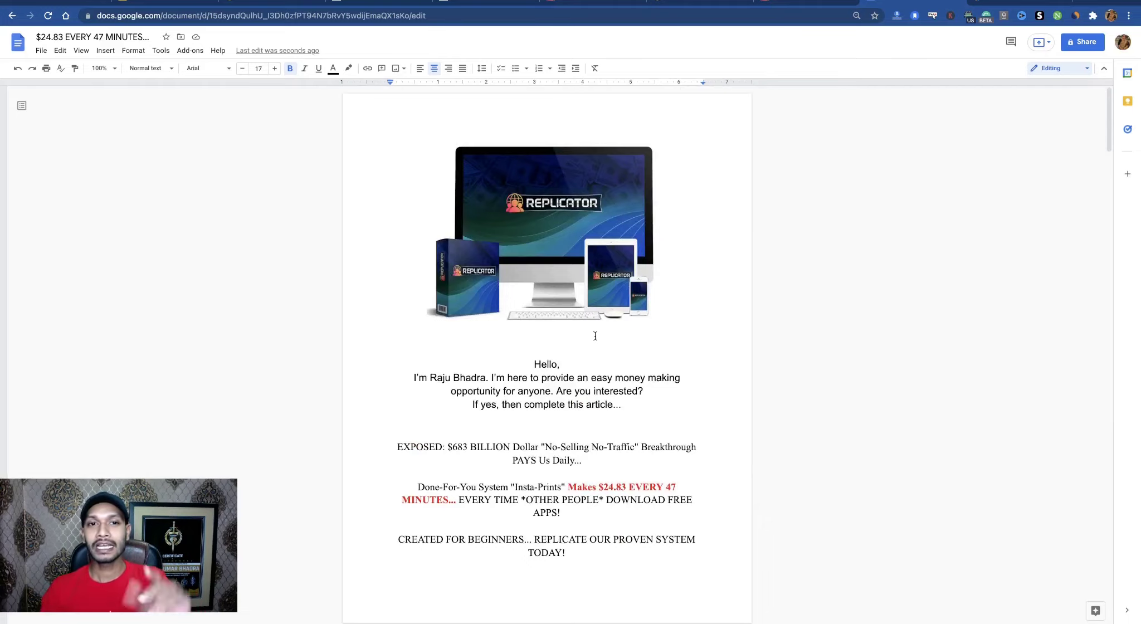
# Download the article as a PDF Document (.pdf) through File > Download.
pyautogui.scroll(-10, 595, 336)
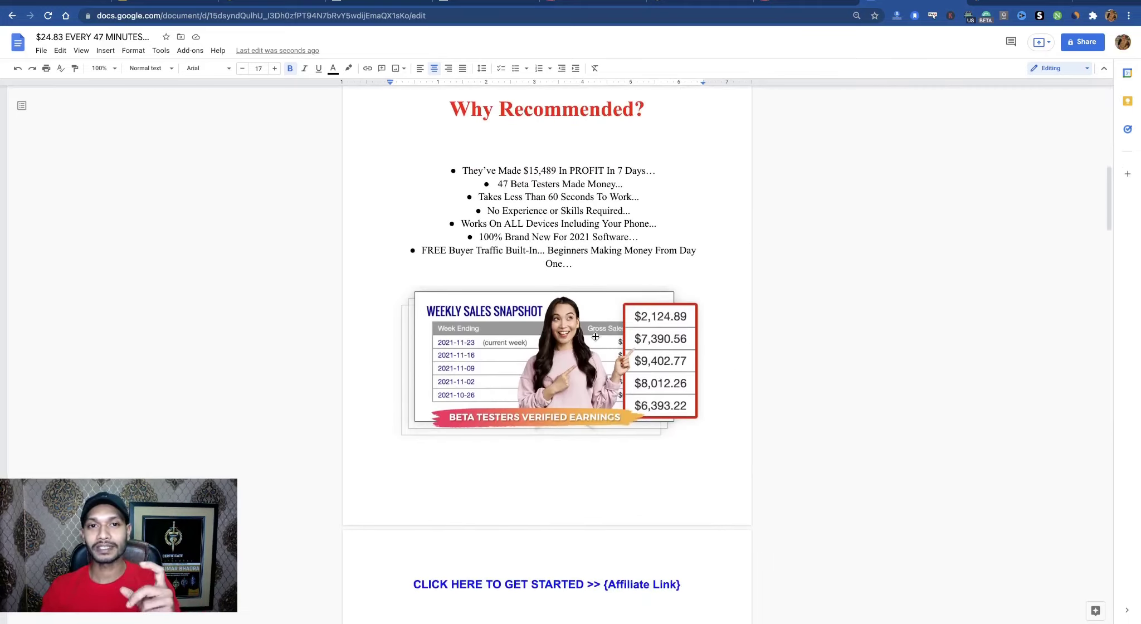
pyautogui.scroll(10, 595, 337)
pyautogui.click(40, 50)
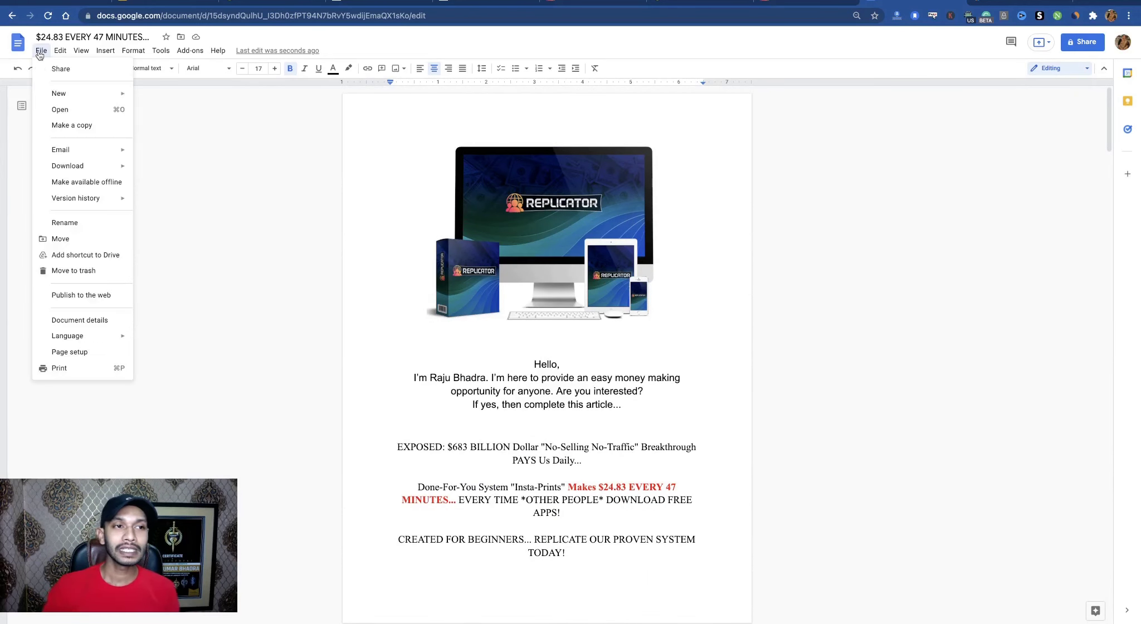
pyautogui.moveTo(119, 167)
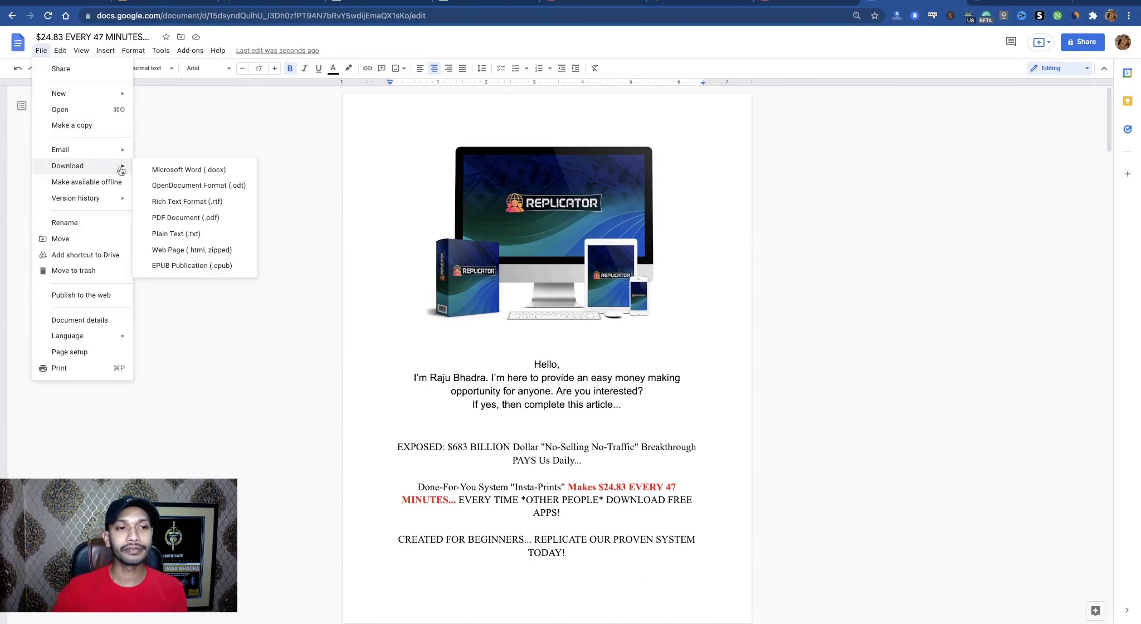
pyautogui.click(190, 219)
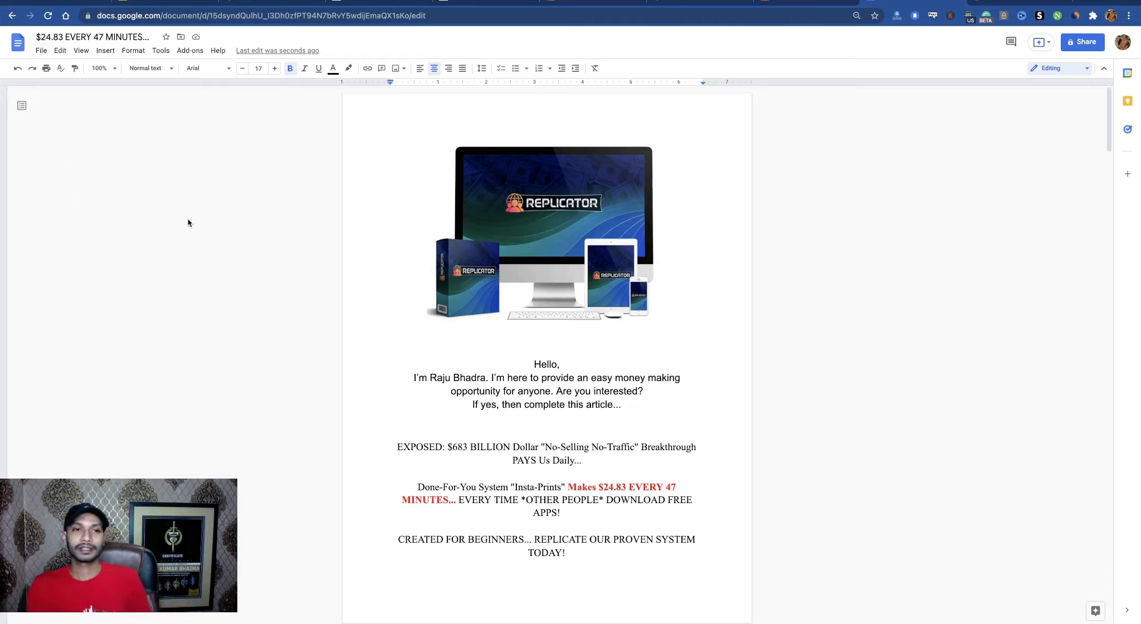